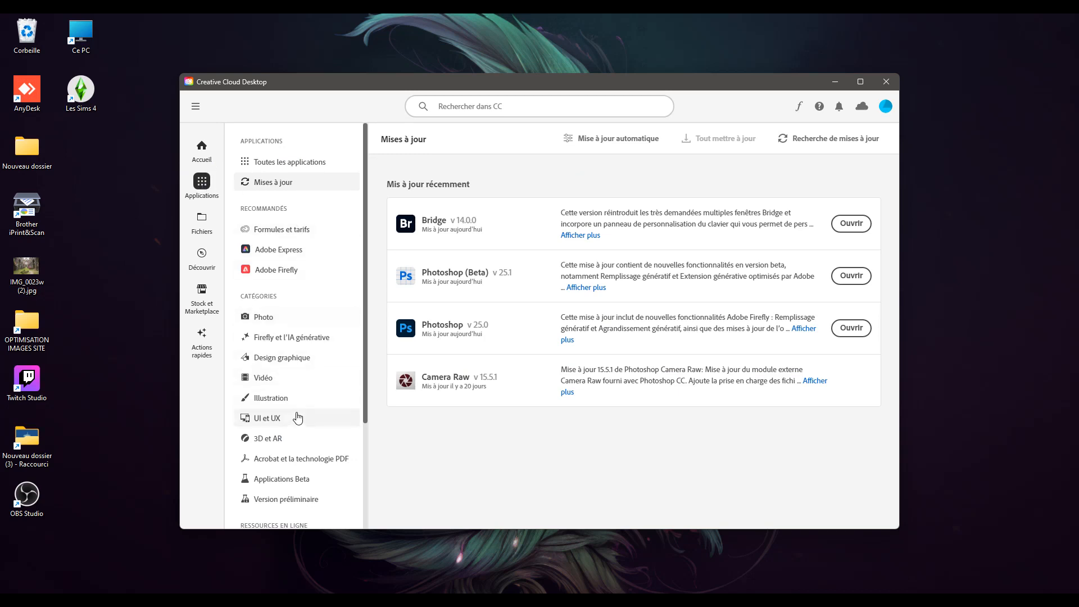
Review the available beta applications in Creative Cloud, then close its window
click(291, 483)
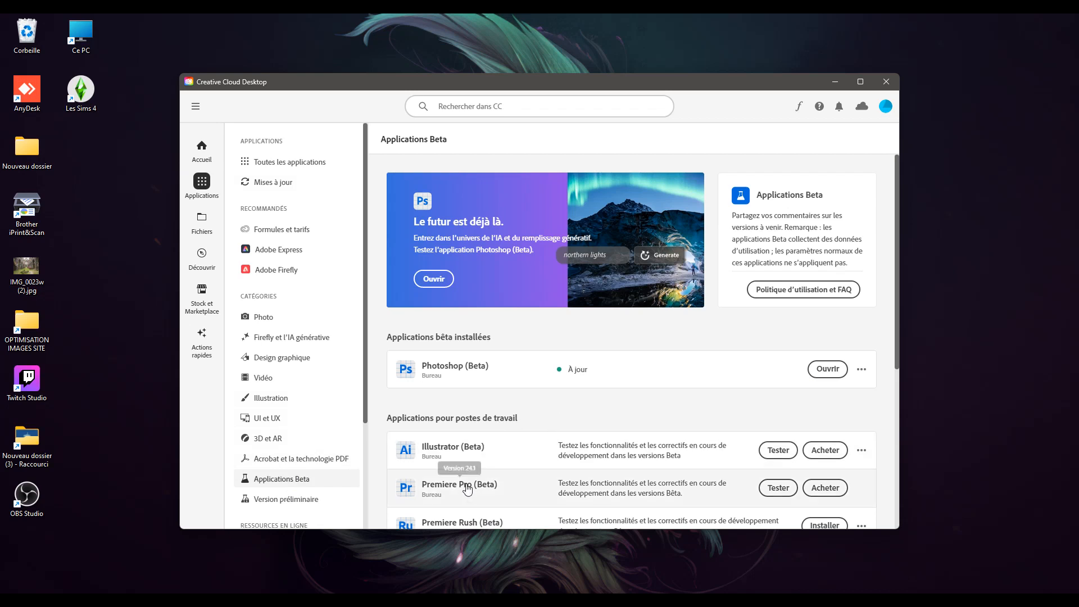
scroll(464, 491, down, 3)
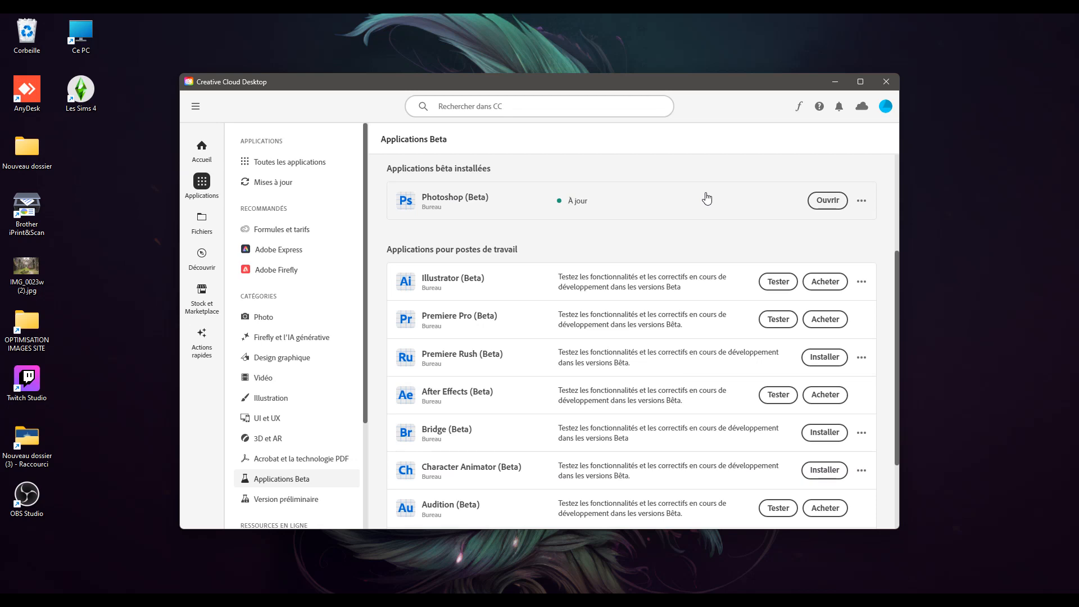
click(886, 82)
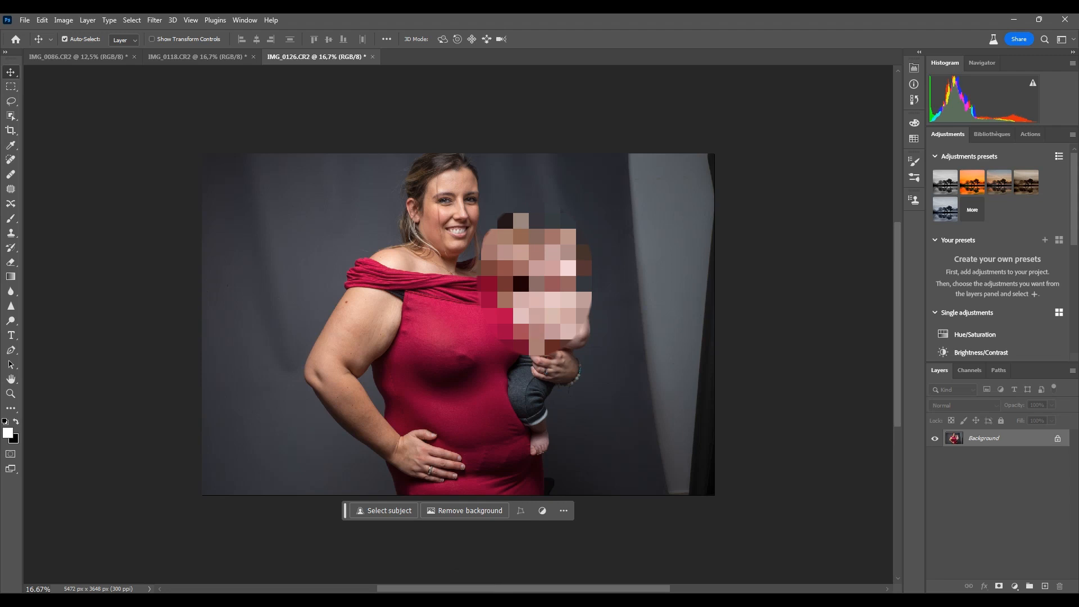
Open Google Translate for French to English in the Chrome browser, then minimize the browser window
click(453, 601)
text(translate.google.com/?hl=fr&sl=fr&tl=en&op=translate)
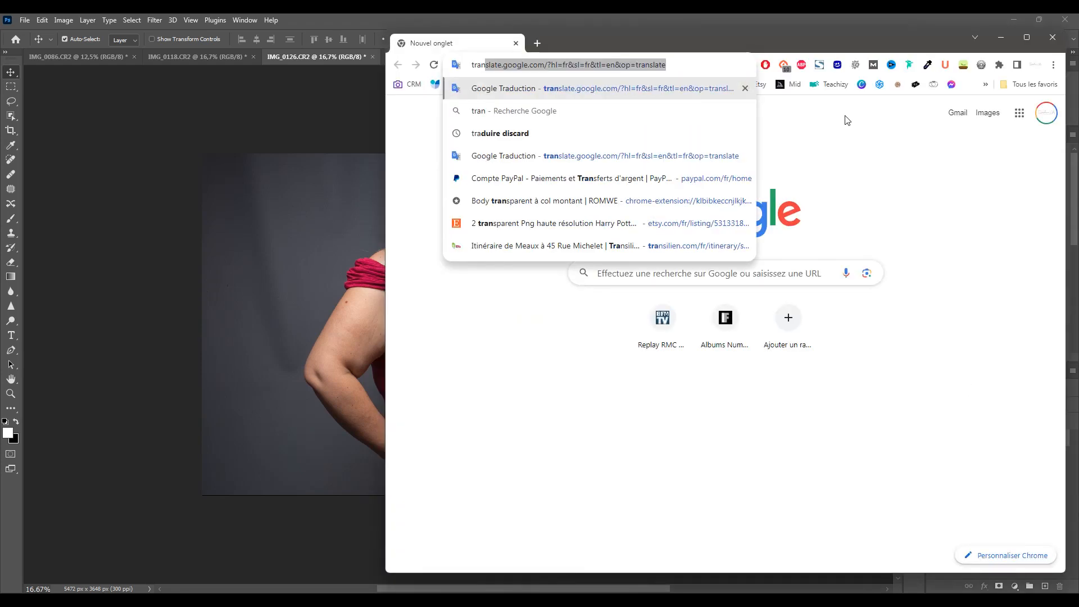
click(656, 99)
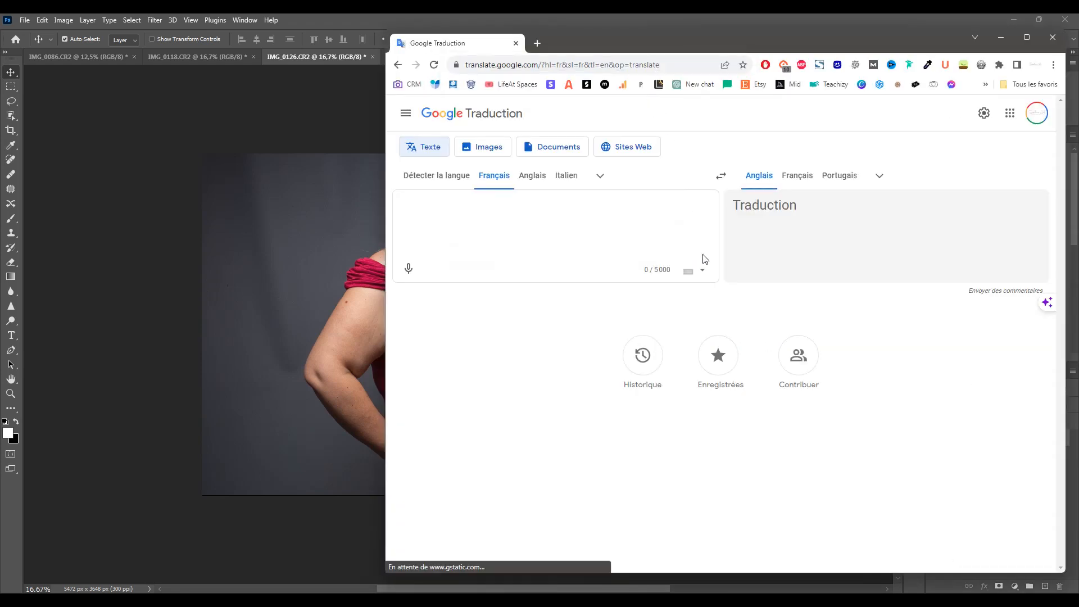
click(1001, 37)
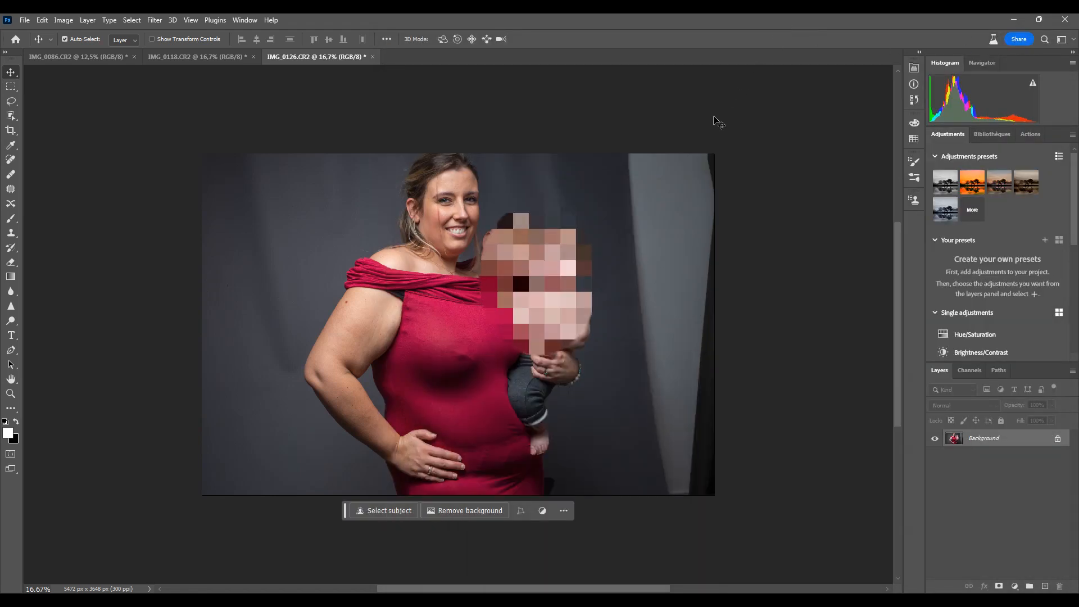
View the photos IMG_0118.CR2 and IMG_0086.CR2, then return to IMG_0126.CR2
click(187, 58)
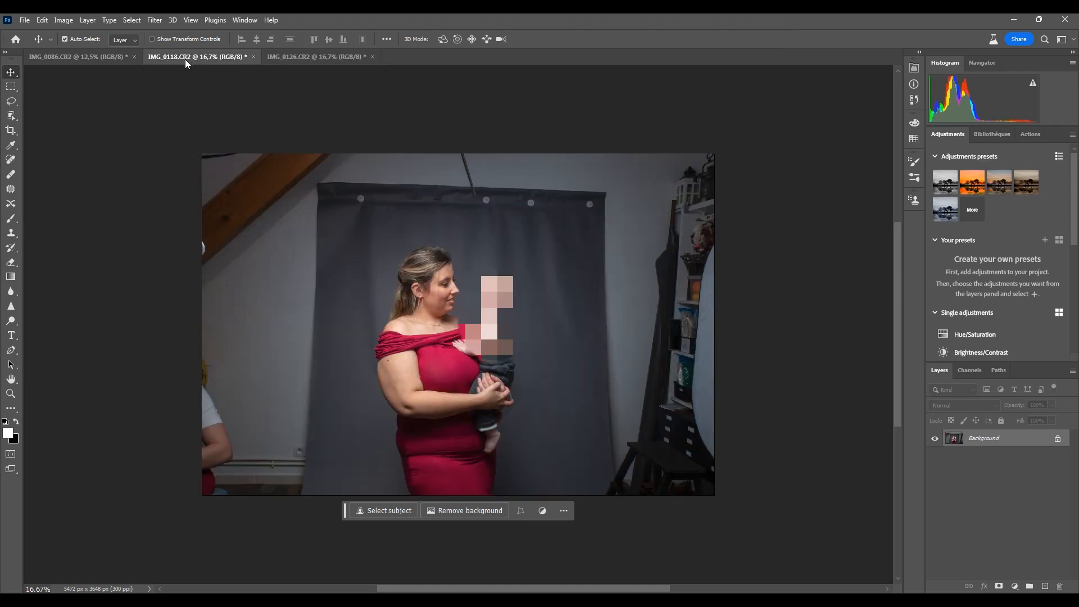
click(102, 60)
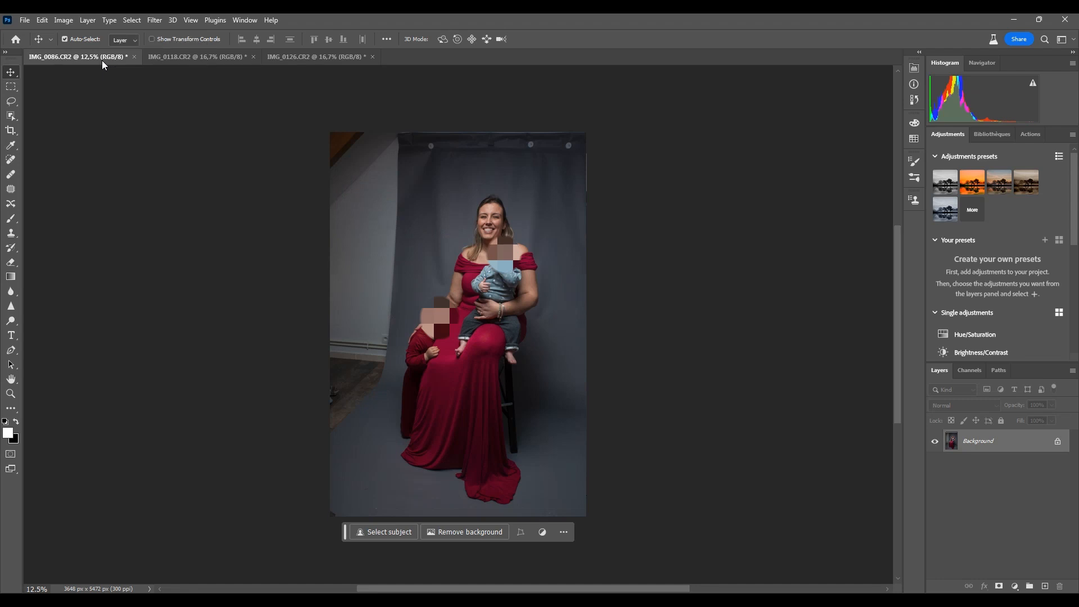
click(316, 55)
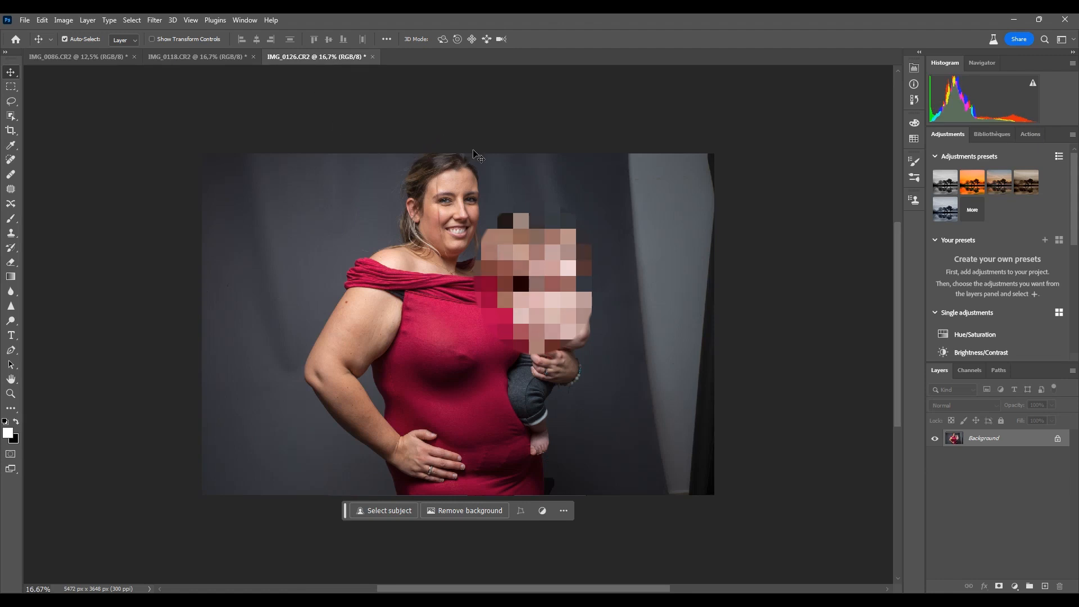
Duplicate the Background layer and extend the crop frame at Original Ratio above the woman's head to about 6210 × 4140 px
key(ctrl+j)
key(m)
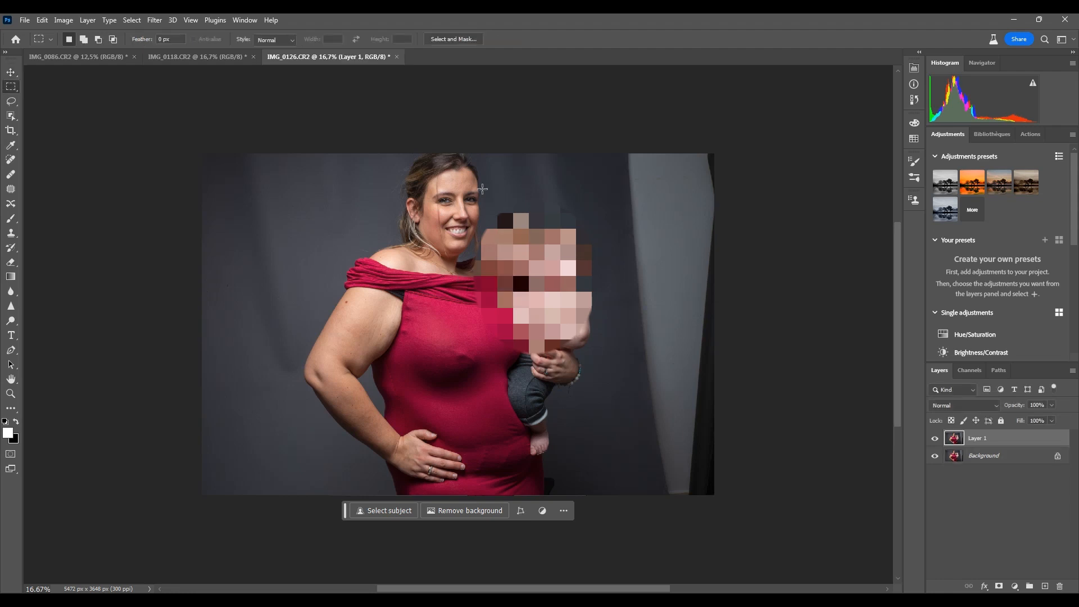
key(c)
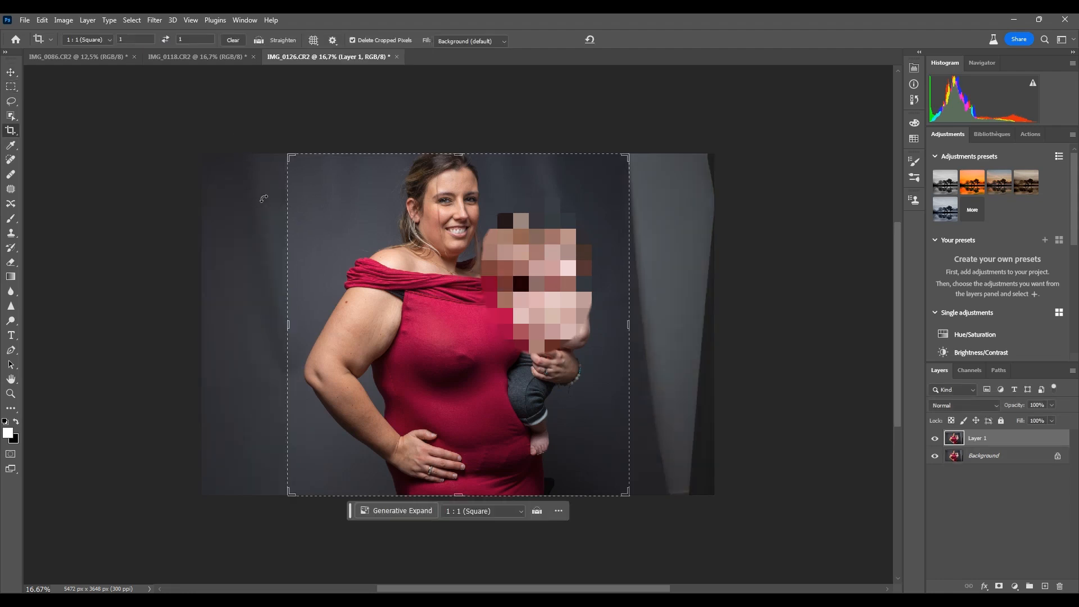
click(97, 38)
click(85, 77)
drag(458, 153, 458, 131)
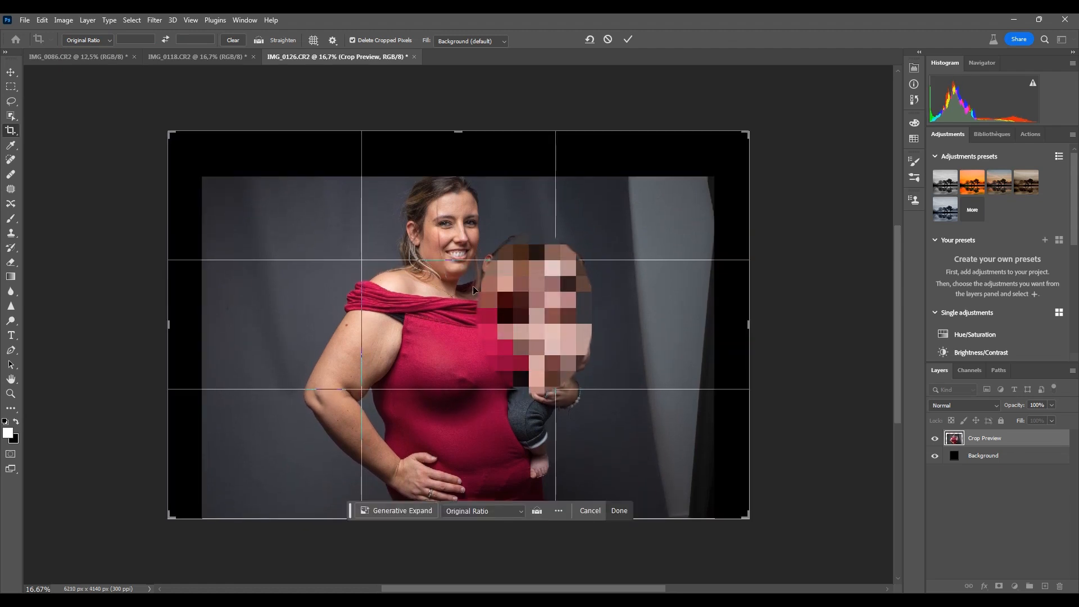
Set the crop fill to Generative Expand and apply the enlarged crop at 5850 × 3900 px without a prompt
click(471, 41)
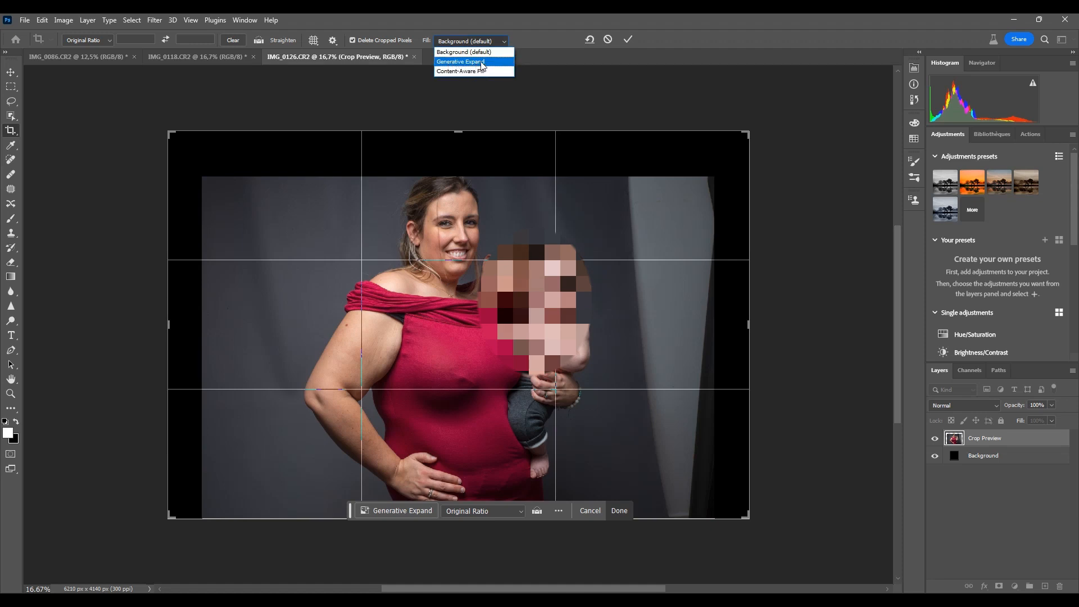
click(484, 62)
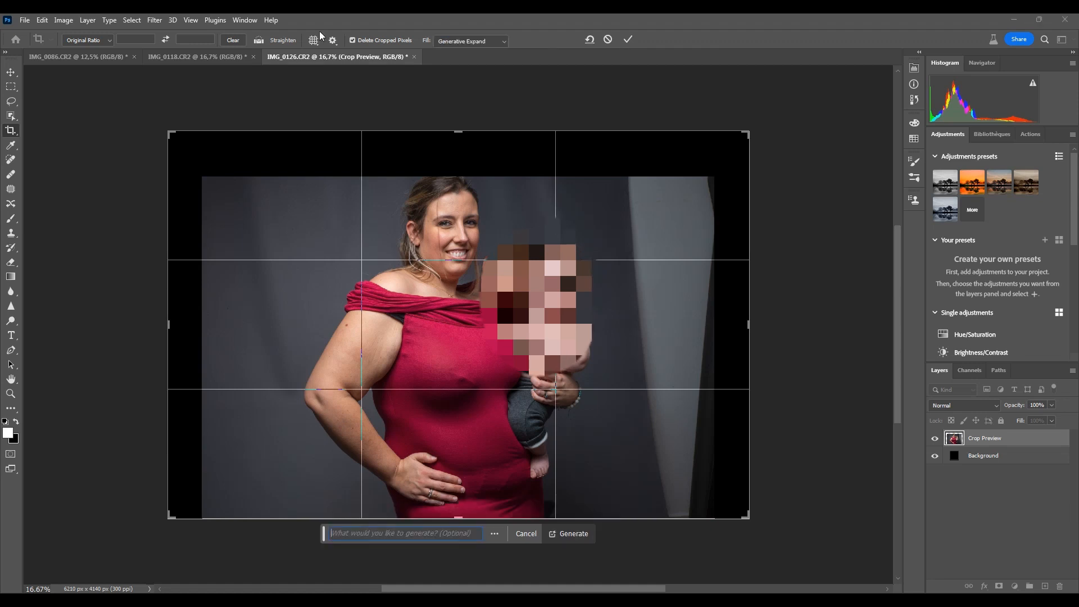
click(629, 39)
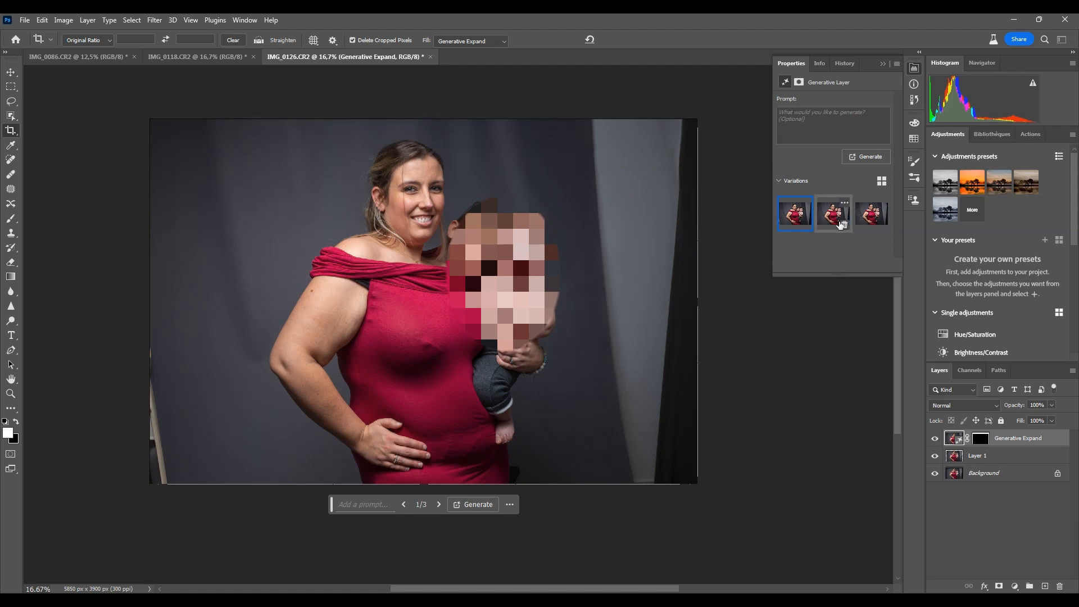
Compare the three Generative Expand variations, keep the first one, and merge it into Layer 1
click(843, 219)
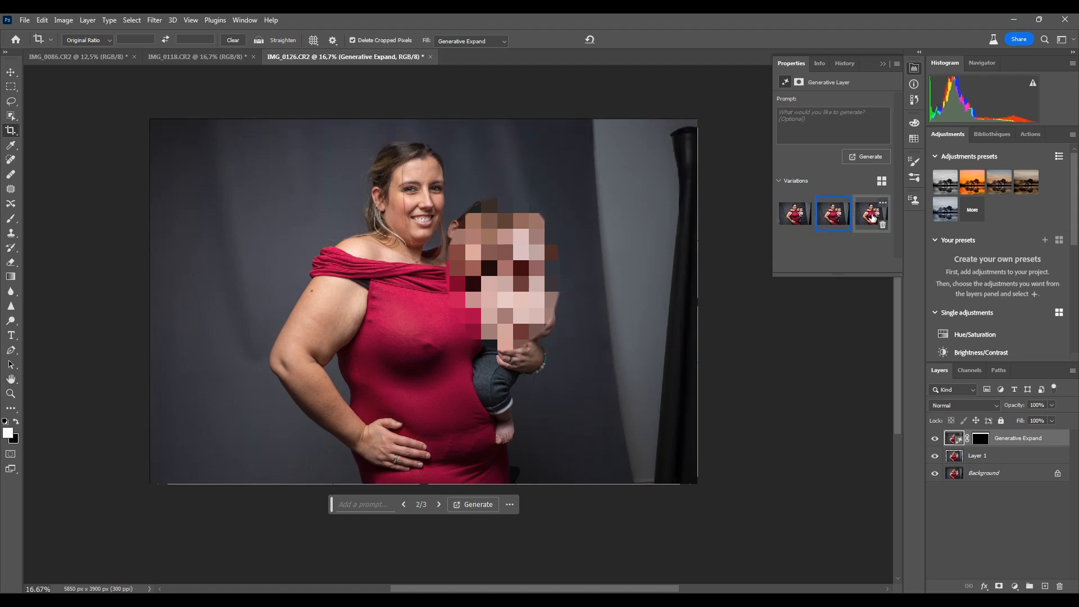
click(866, 215)
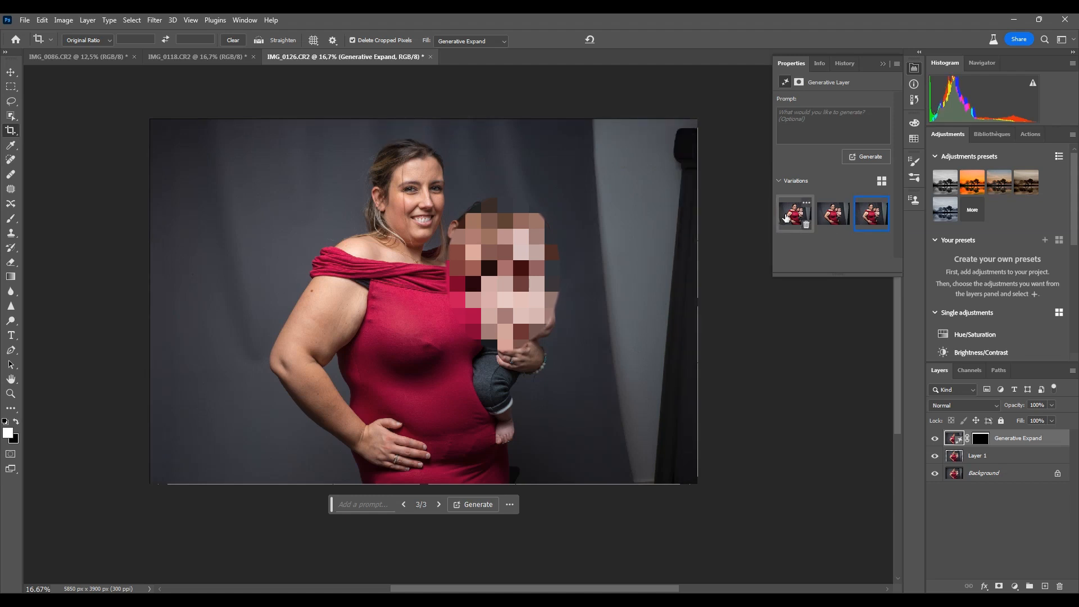
click(789, 218)
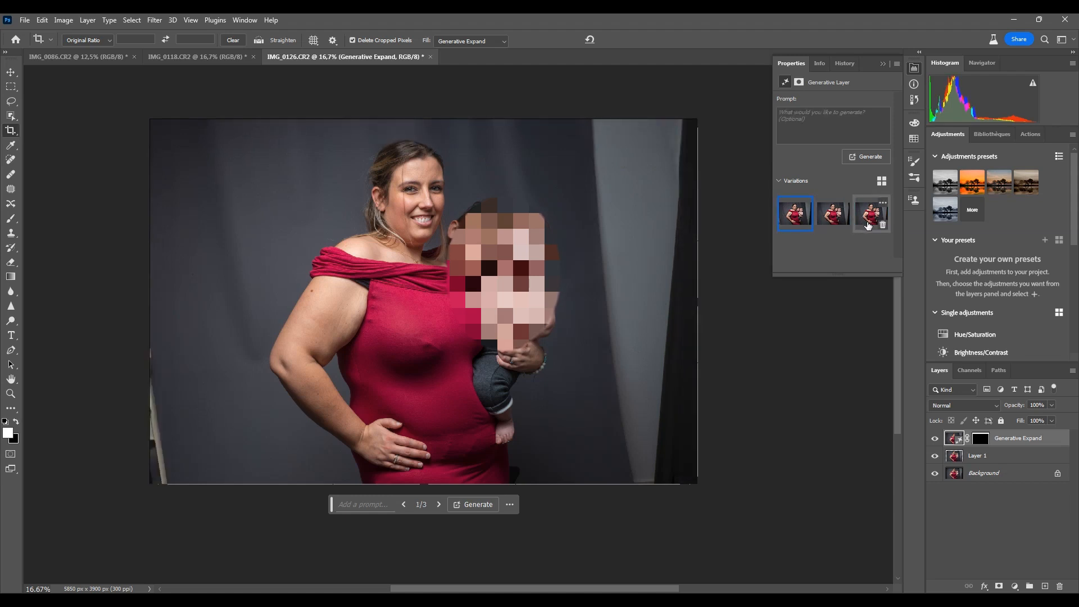
click(866, 218)
click(794, 217)
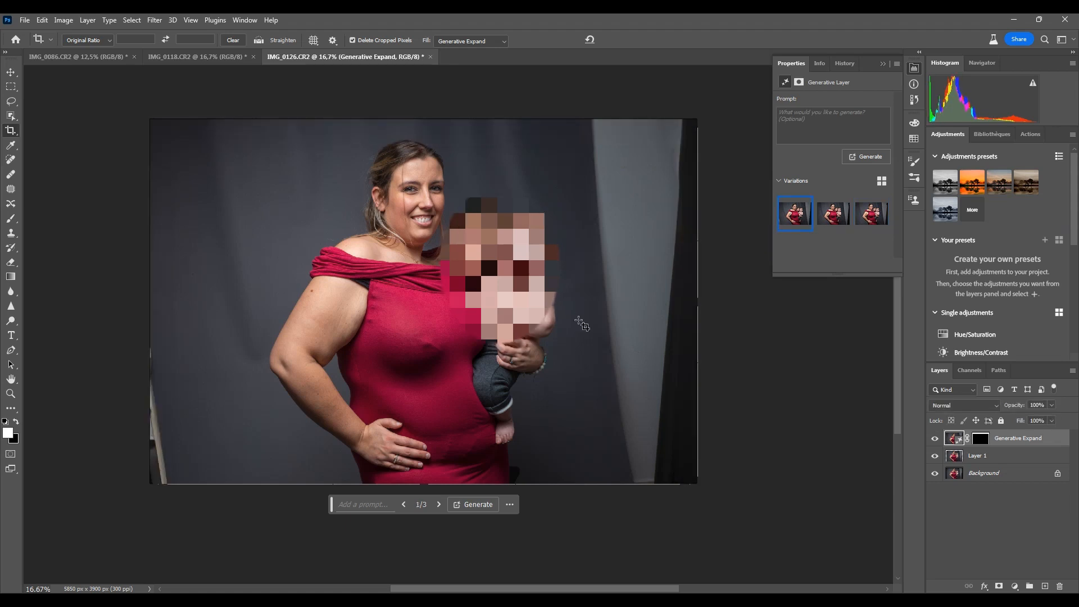
key(ctrl+e)
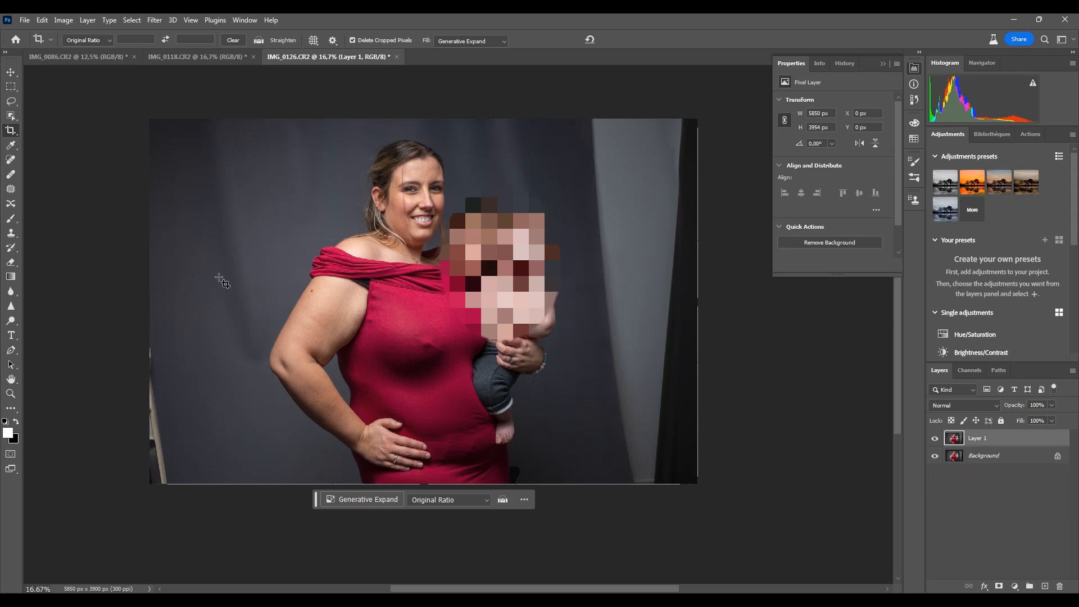
Lasso the grey panel and dark edge along the photo's right side and run Generative Fill with the prompt "fill"
key(l)
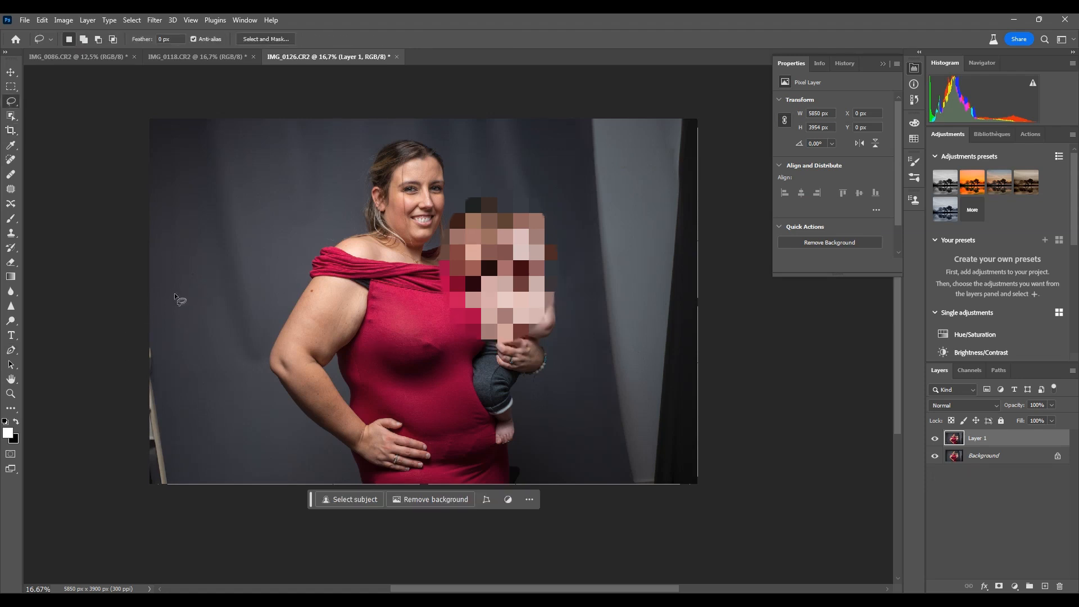
mouse_move(569, 135)
mouse_down()
mouse_move(648, 81)
mouse_move(677, 540)
mouse_move(653, 574)
mouse_up()
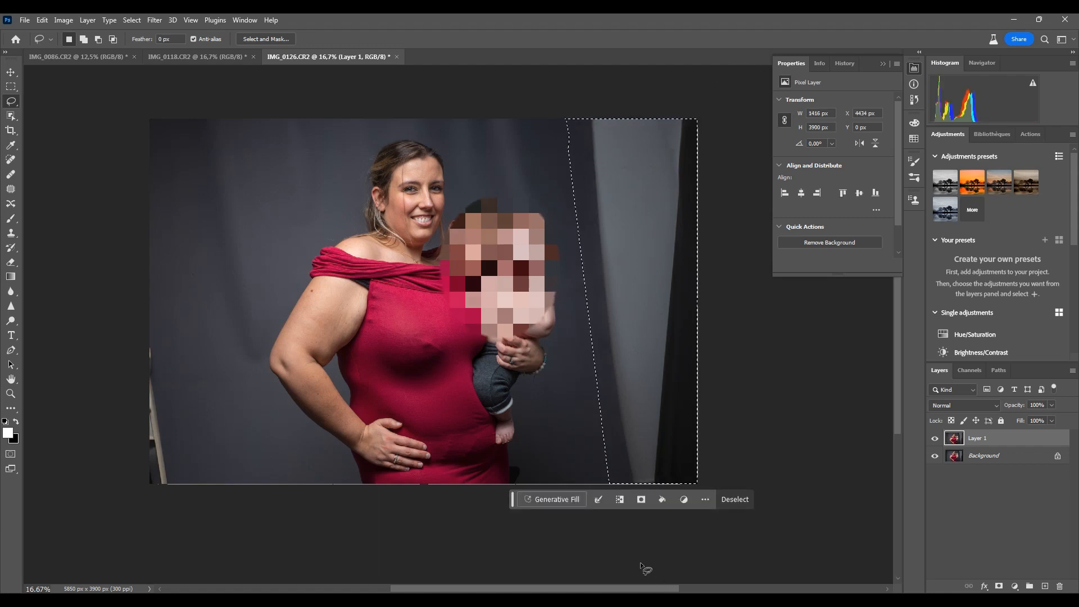
click(551, 499)
text(fl)
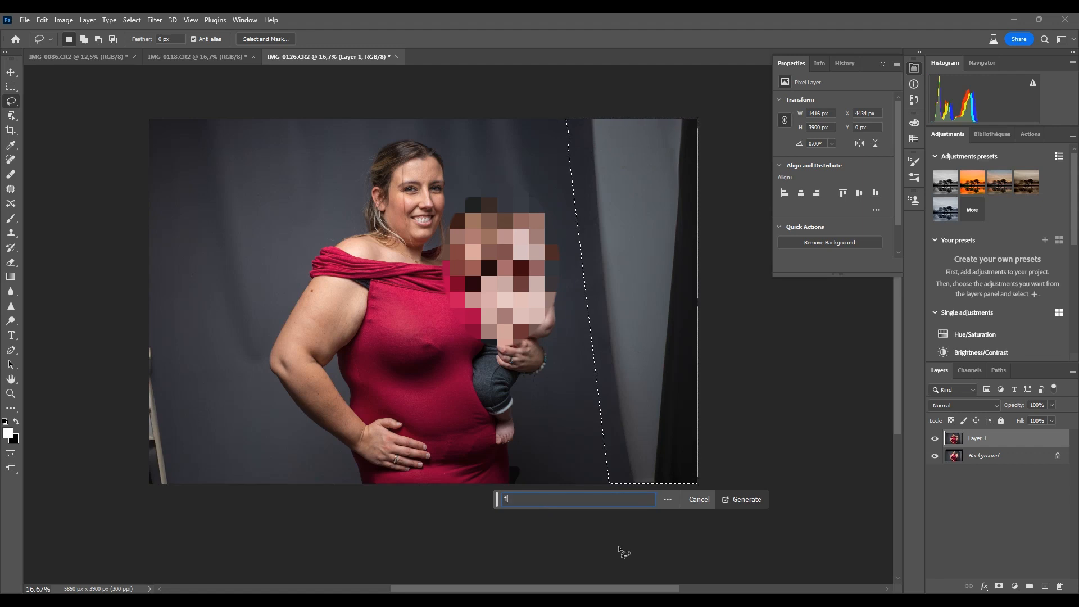
key(Return)
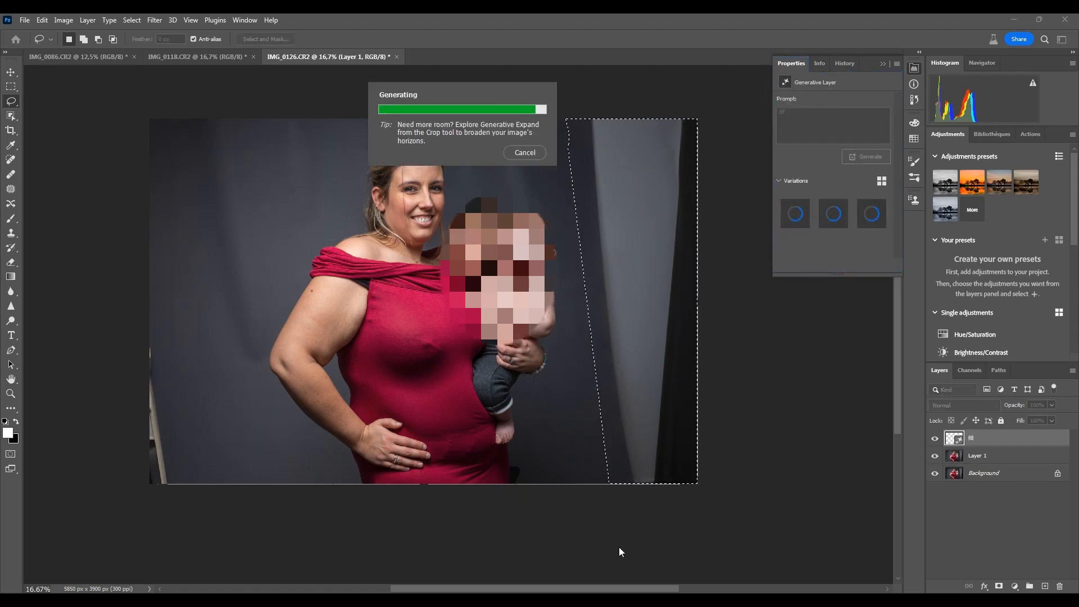
Compare the three generated variations for the photo's right side
click(835, 220)
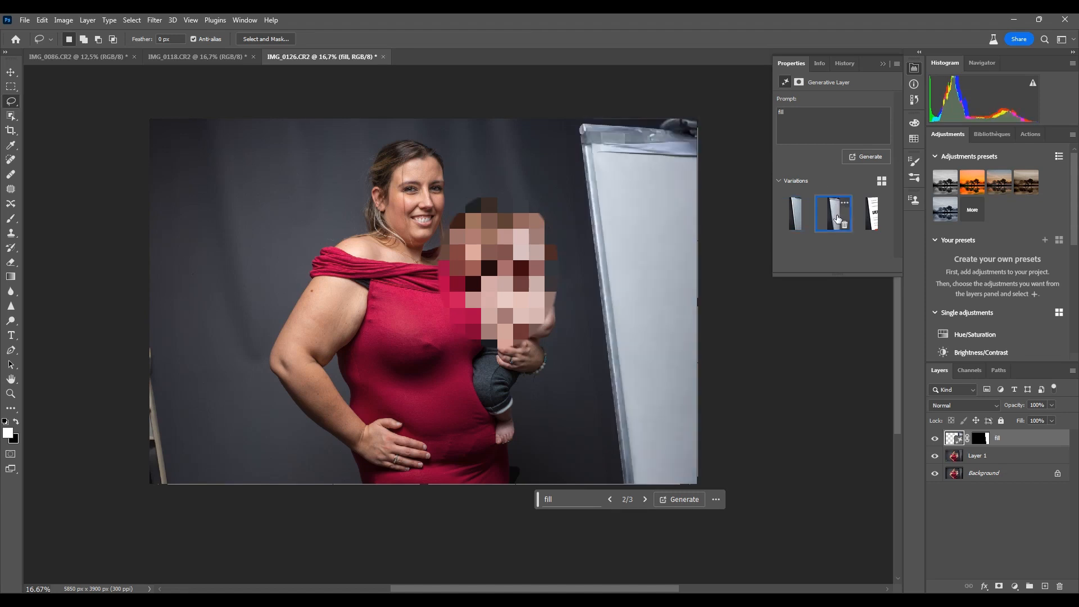
click(871, 219)
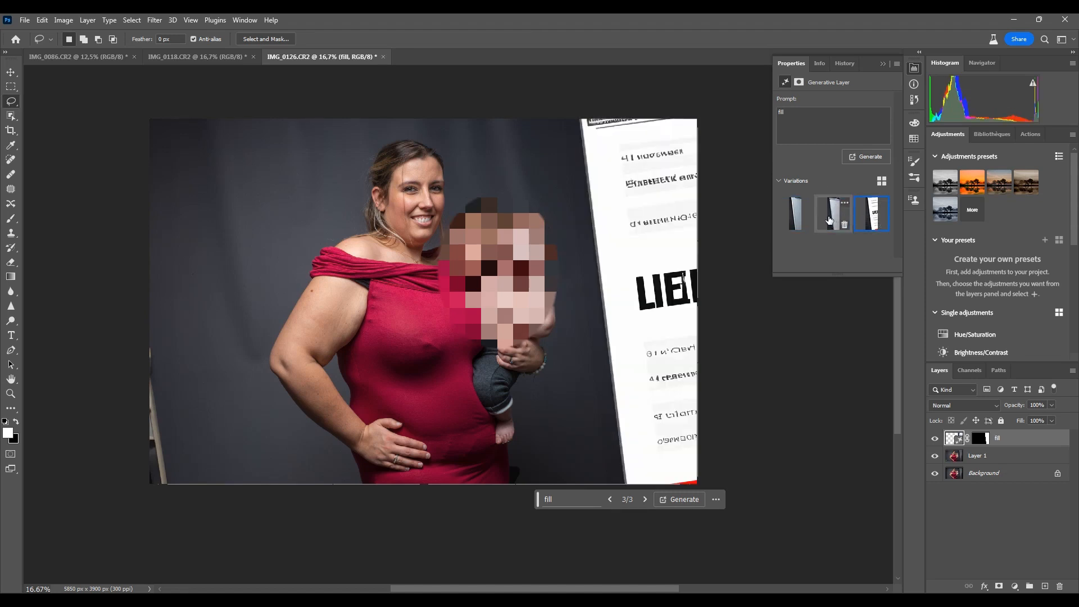
click(798, 220)
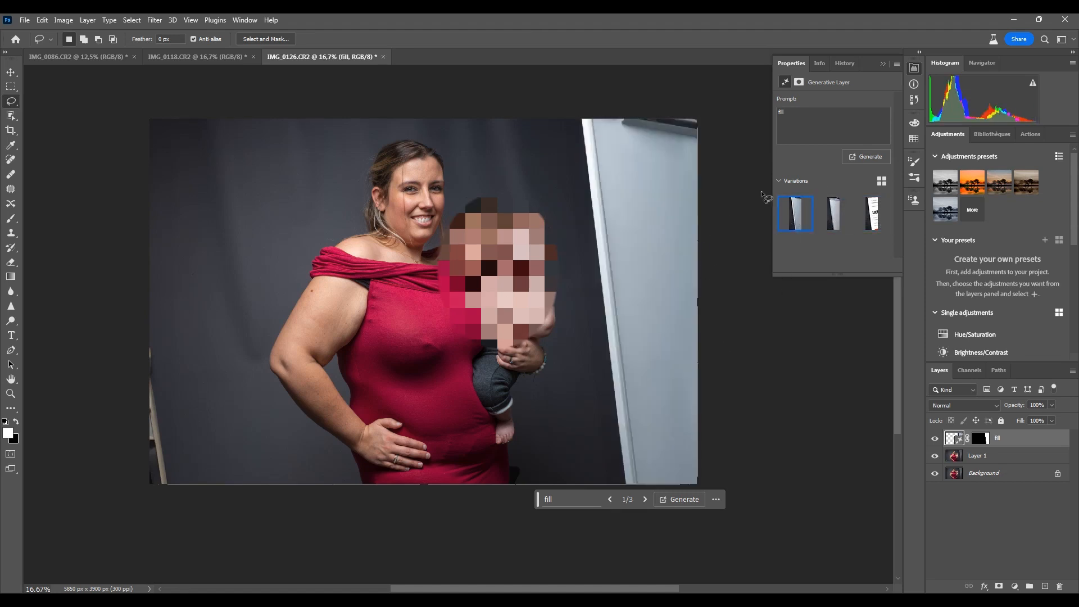
Extend the generative layer's prompt to "fill with background" and generate new variations
click(854, 158)
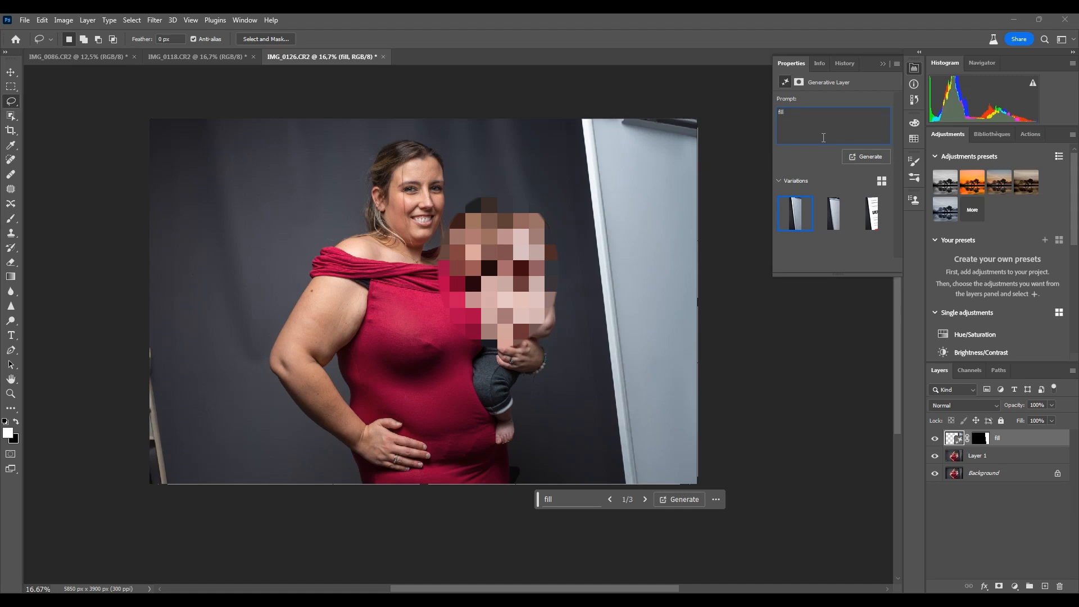
text(with background)
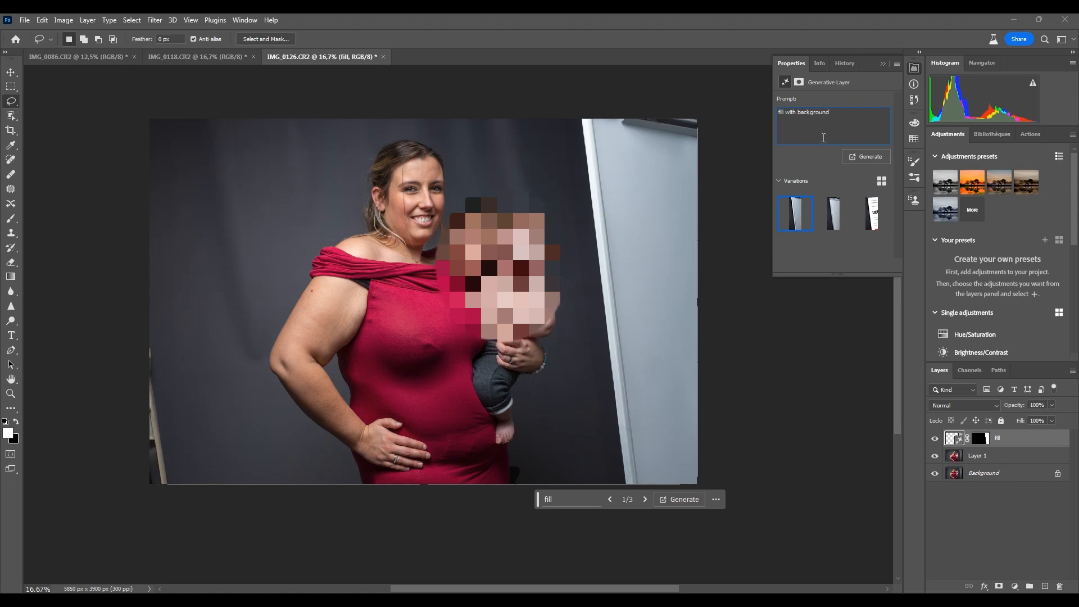
click(874, 155)
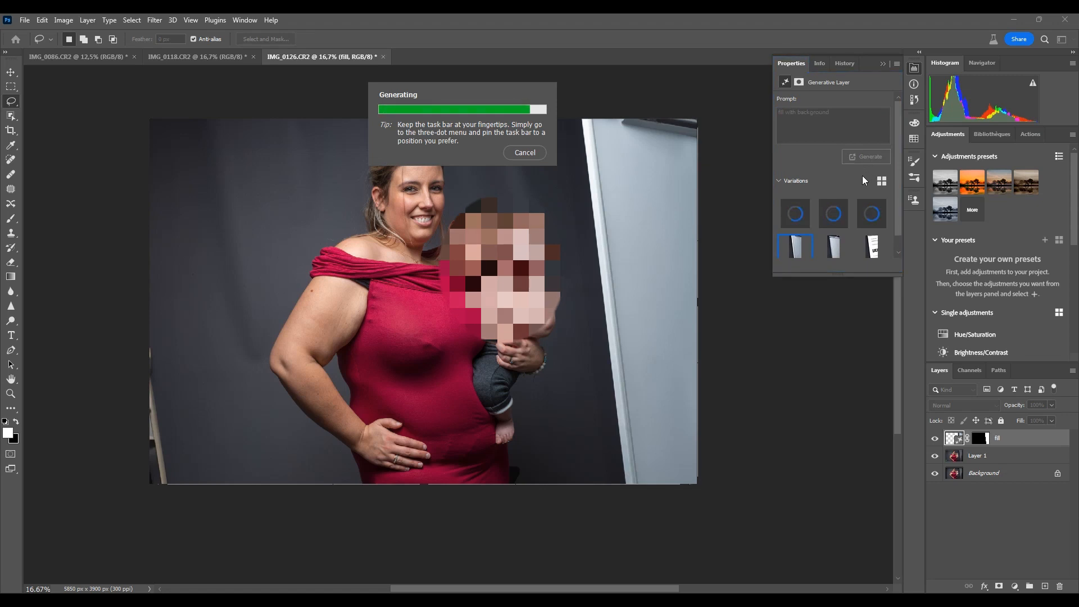
Compare the new variations and choose the second one, the plain dark backdrop
click(832, 217)
click(798, 218)
click(864, 218)
click(794, 222)
click(865, 218)
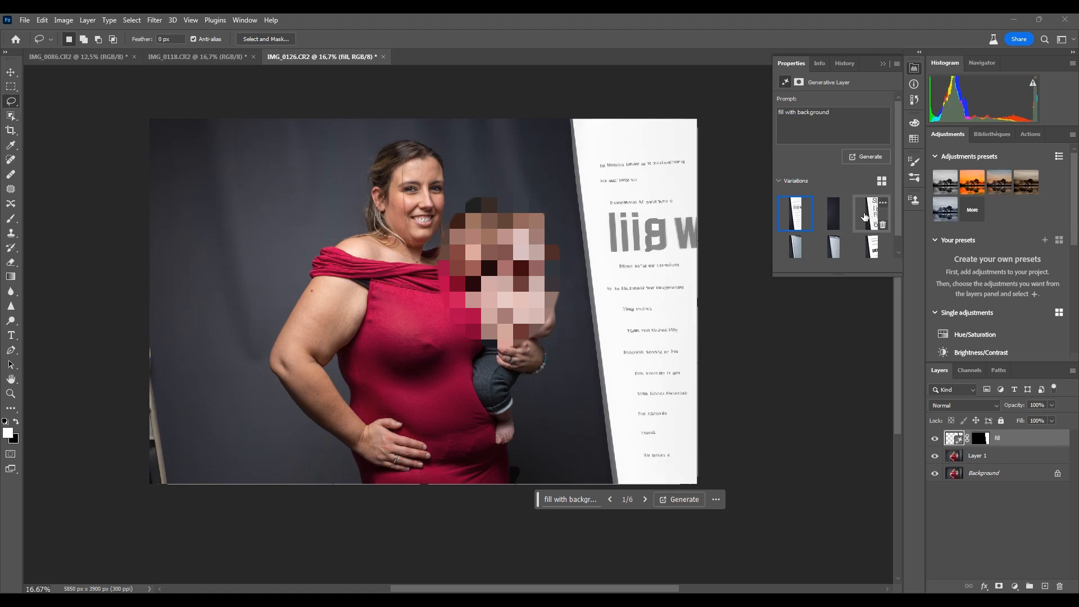
click(831, 219)
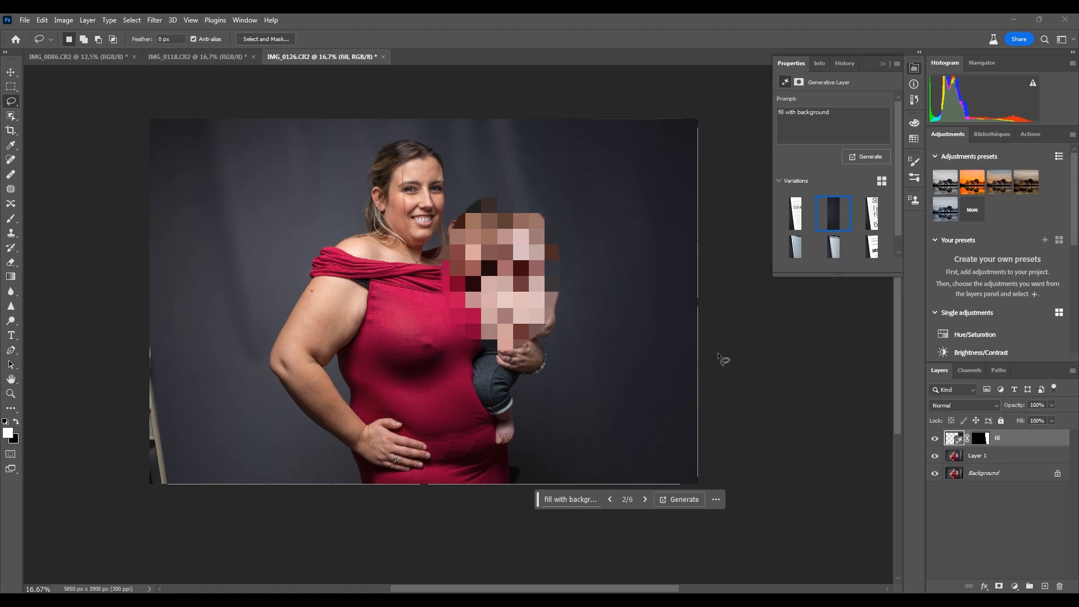
On Layer 1, lasso the light stand at the photo's lower left edge and fill it with Content-Aware
click(954, 460)
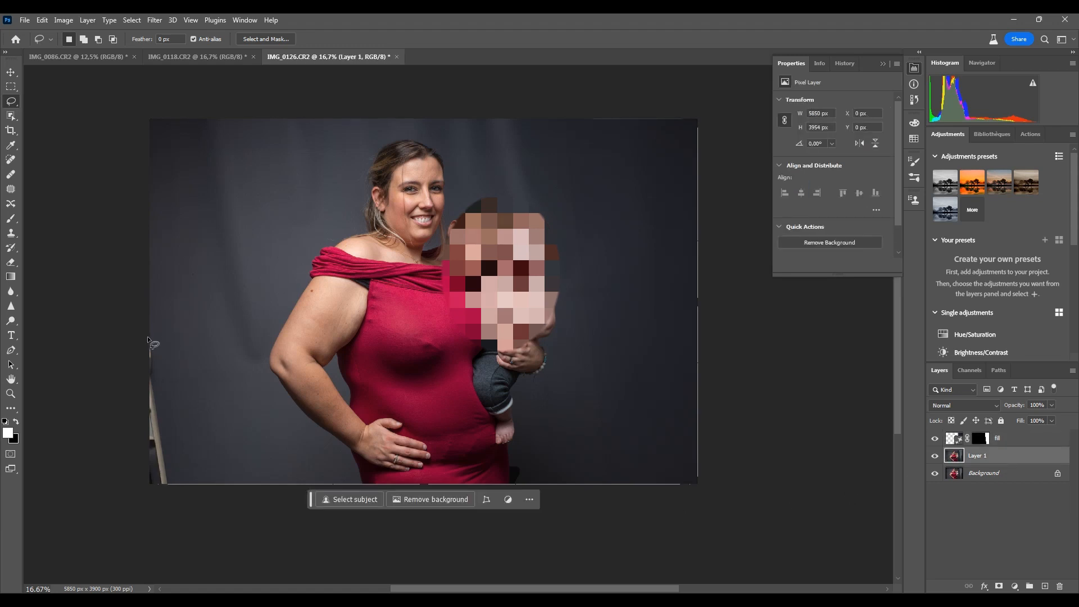
mouse_move(153, 334)
mouse_down()
mouse_move(135, 349)
mouse_move(125, 509)
mouse_move(202, 537)
mouse_up()
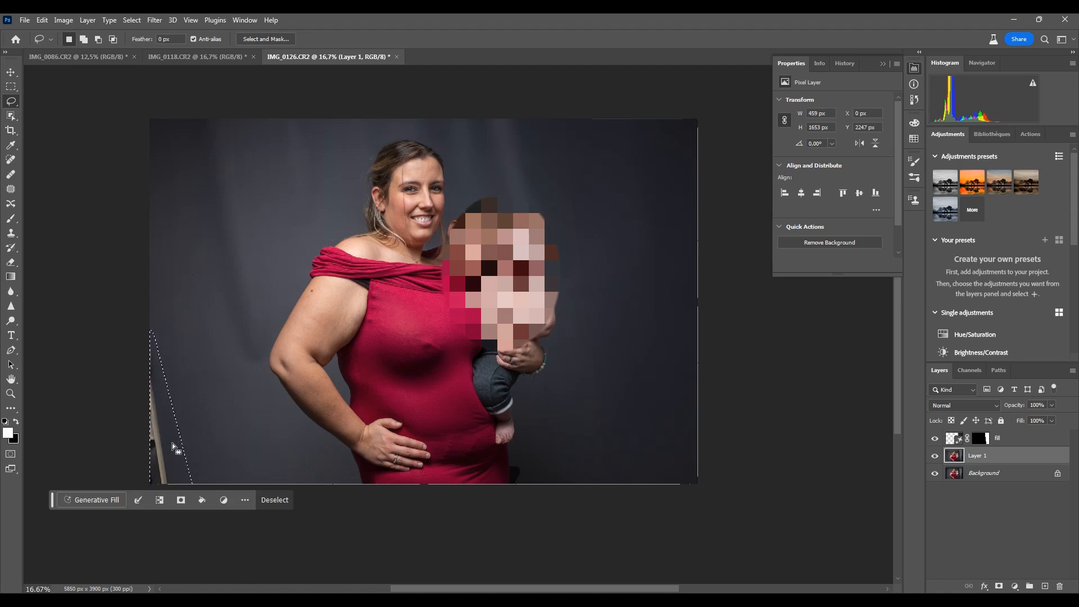
right_click(162, 427)
click(216, 346)
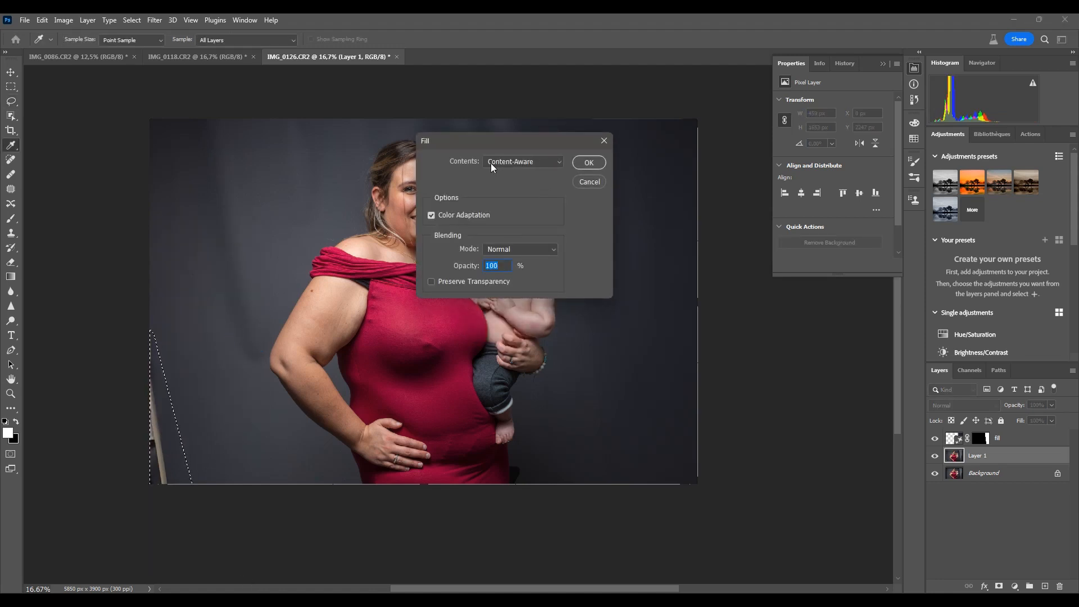
click(589, 164)
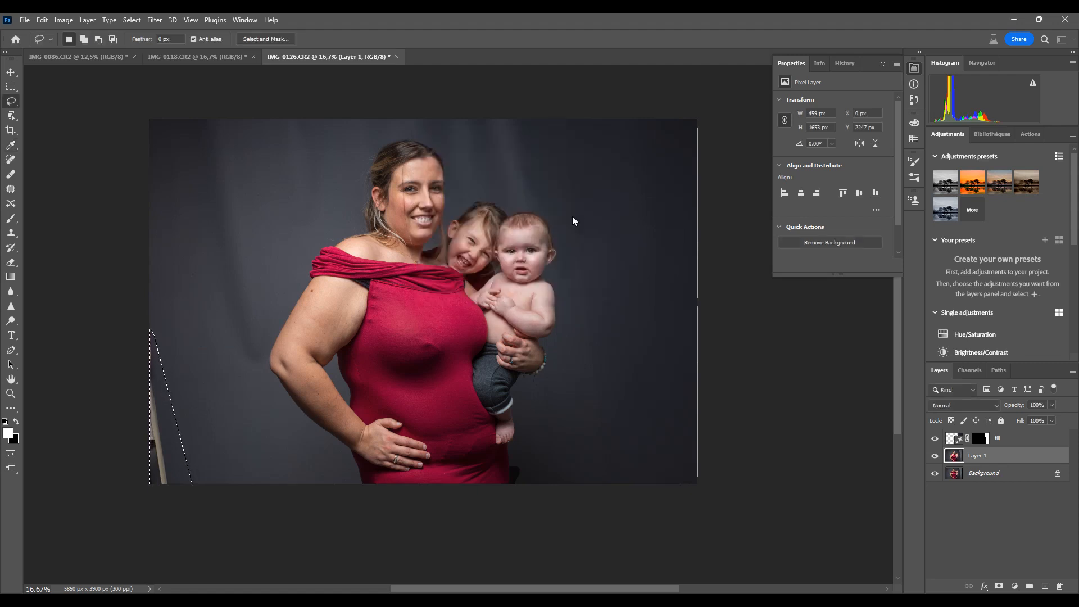
Lasso the remaining piece of the stand in the photo's lower left corner and fill it with Content-Aware
drag(155, 442, 150, 445)
right_click(161, 451)
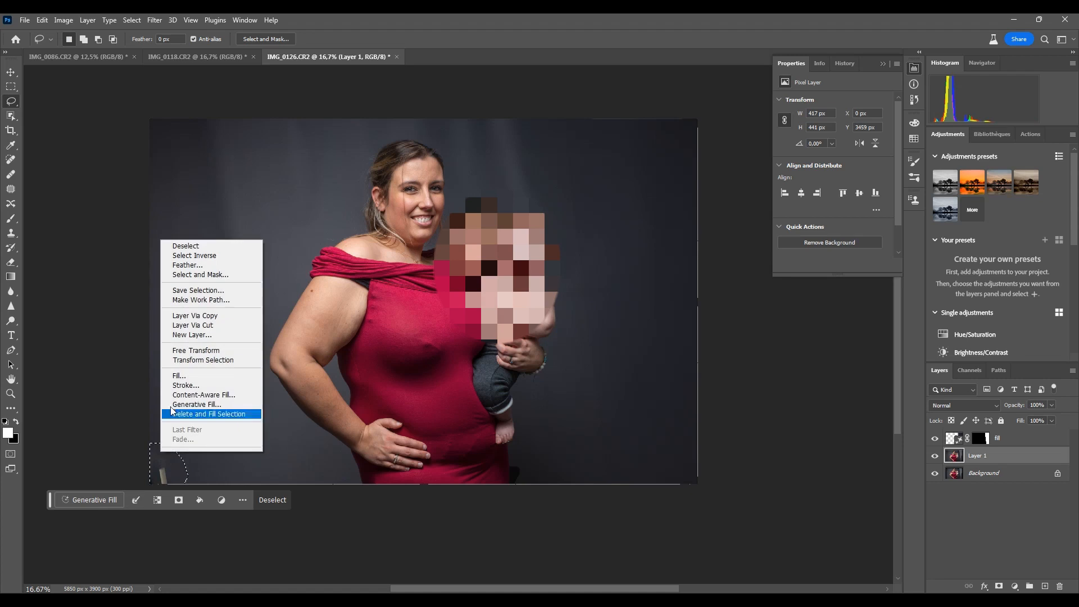
click(178, 375)
key(Return)
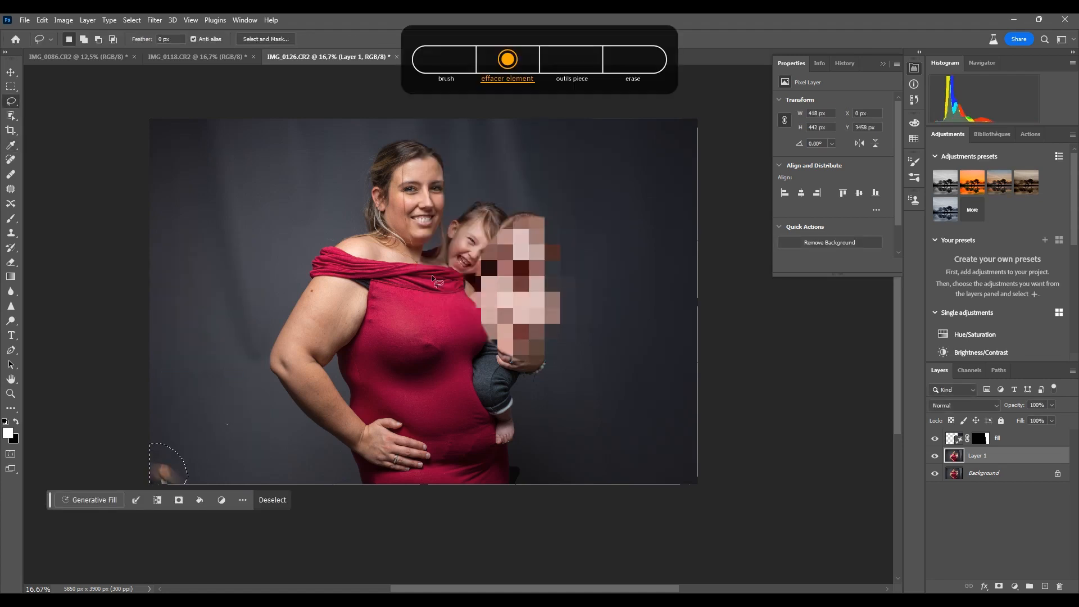
Select a tall strip of backdrop along the seam beside the baby and try to patch it on Layer 1 copy
mouse_move(627, 179)
mouse_down()
mouse_move(608, 137)
mouse_move(593, 218)
mouse_move(619, 426)
mouse_move(663, 542)
mouse_up()
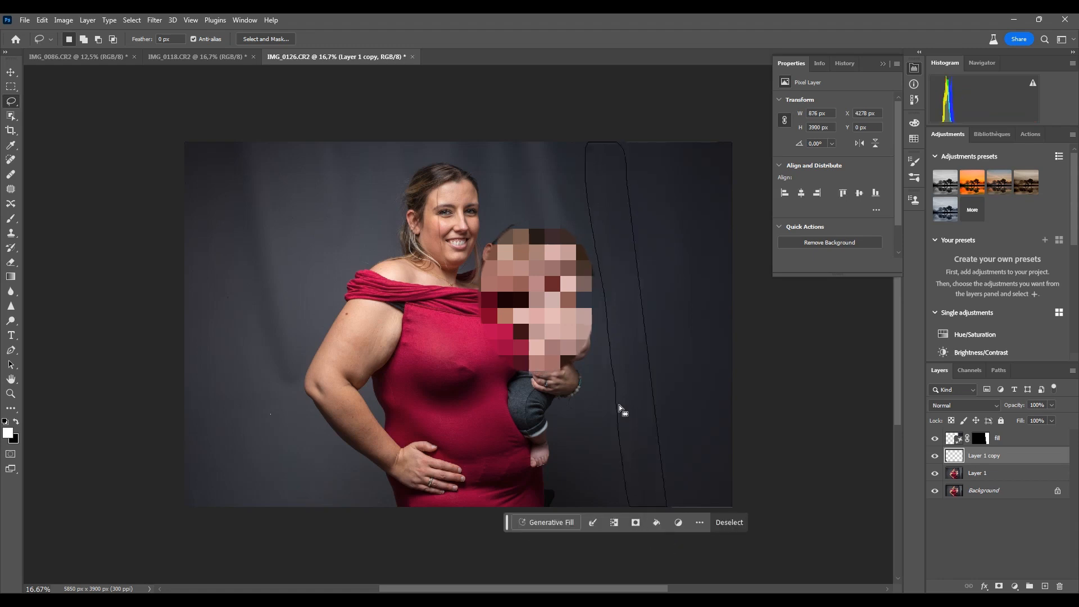
key(j)
drag(623, 411, 657, 341)
click(534, 234)
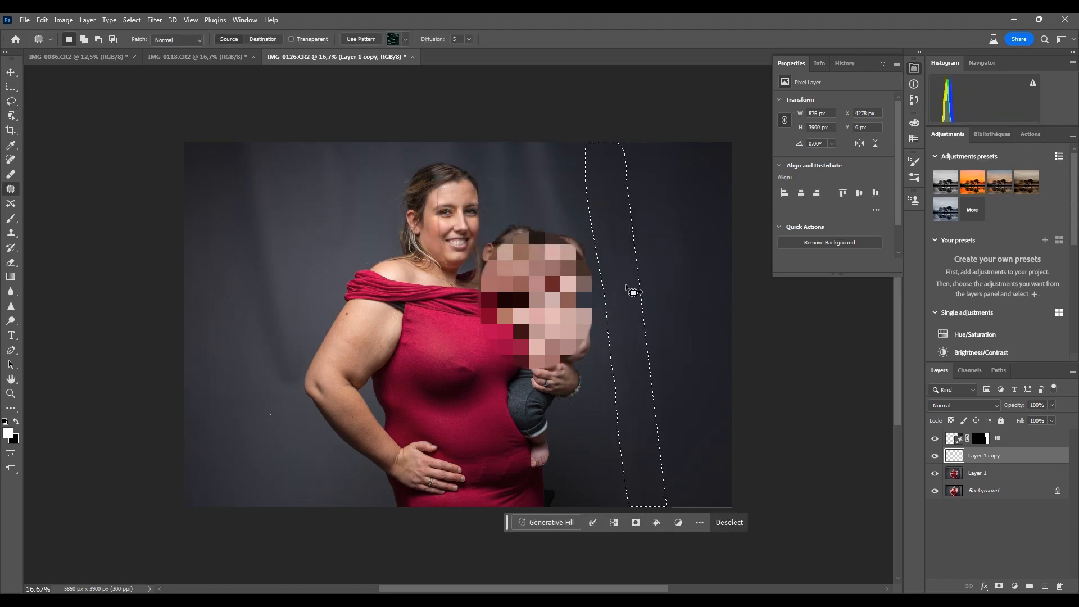
Stamp the visible layers into a new top layer and patch the selected strip with neighbouring backdrop, clearing the selection
key(ctrl+shift+alt+e)
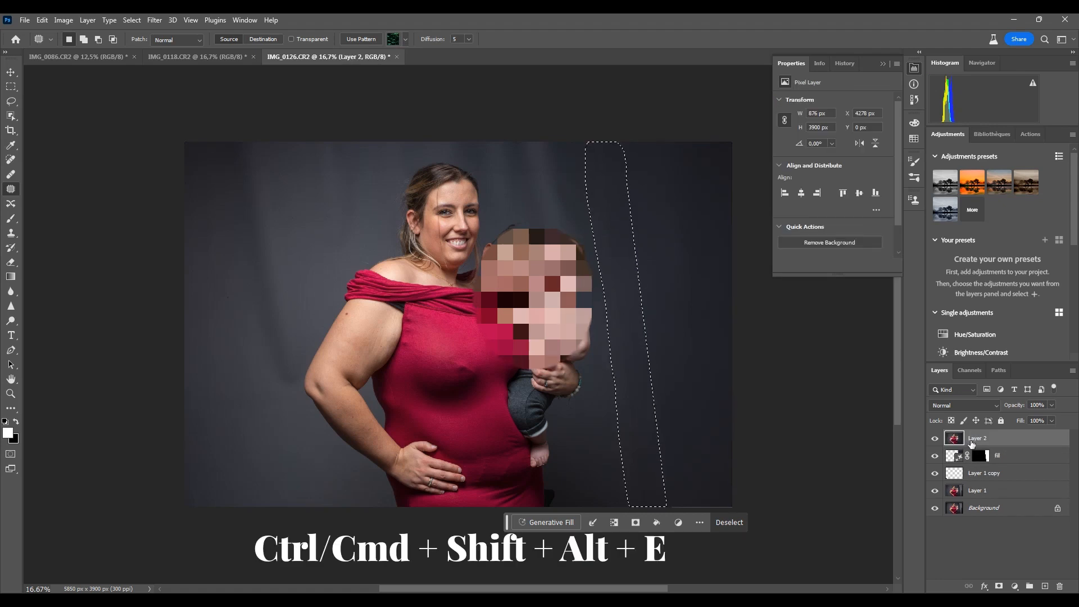
drag(637, 363, 673, 369)
key(ctrl+d)
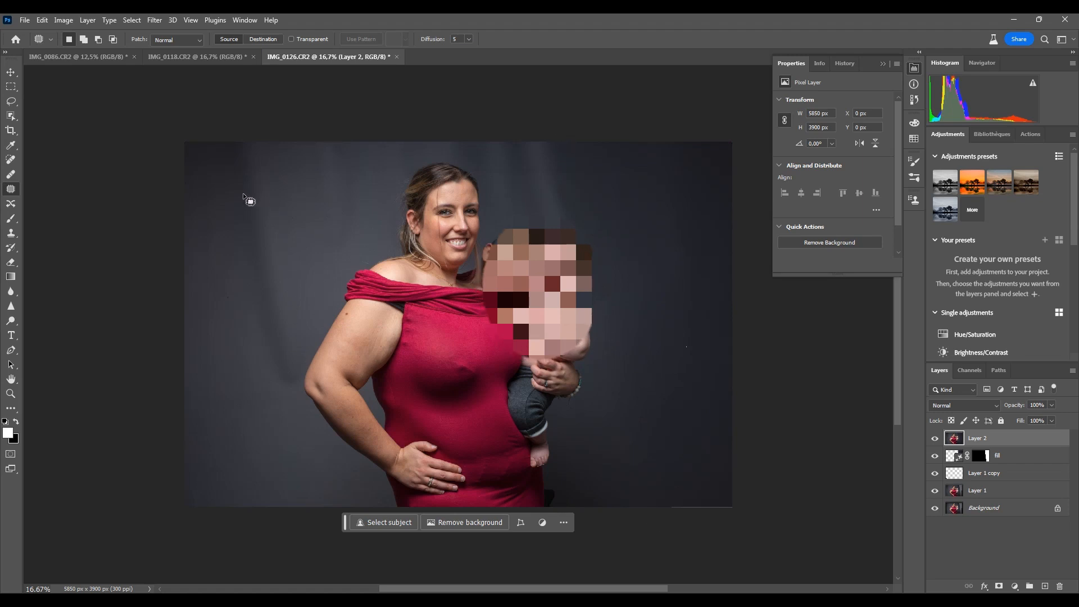
Patch the folds in the backdrop to the left of the woman with cleaner backdrop texture
mouse_move(222, 203)
mouse_down()
mouse_move(194, 217)
mouse_move(228, 372)
mouse_move(223, 323)
mouse_up()
drag(204, 316, 229, 395)
mouse_move(246, 285)
mouse_down()
mouse_move(241, 303)
mouse_move(275, 257)
mouse_up()
click(207, 215)
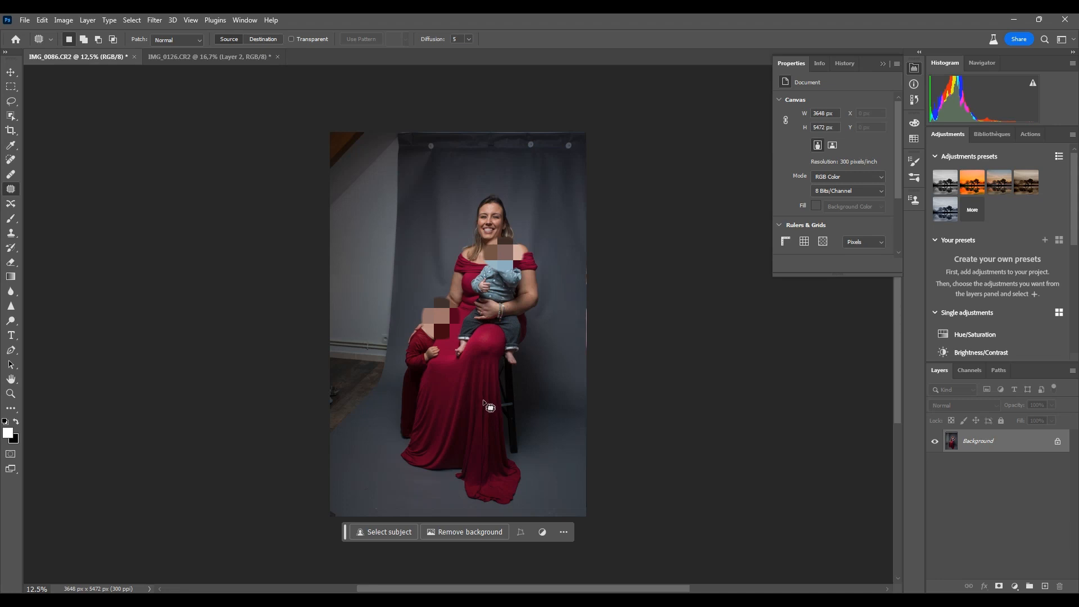
In IMG_0086, duplicate the background layer, outline the baby's pants and run Generative Fill with the prompt "black pants"
key(ctrl+j)
key(ctrl+plus)
key(ctrl+plus)
key(ctrl+plus)
mouse_move(566, 337)
mouse_down()
mouse_move(584, 393)
mouse_move(617, 400)
mouse_move(631, 325)
mouse_move(606, 297)
mouse_move(548, 303)
mouse_move(528, 332)
mouse_move(564, 336)
mouse_up()
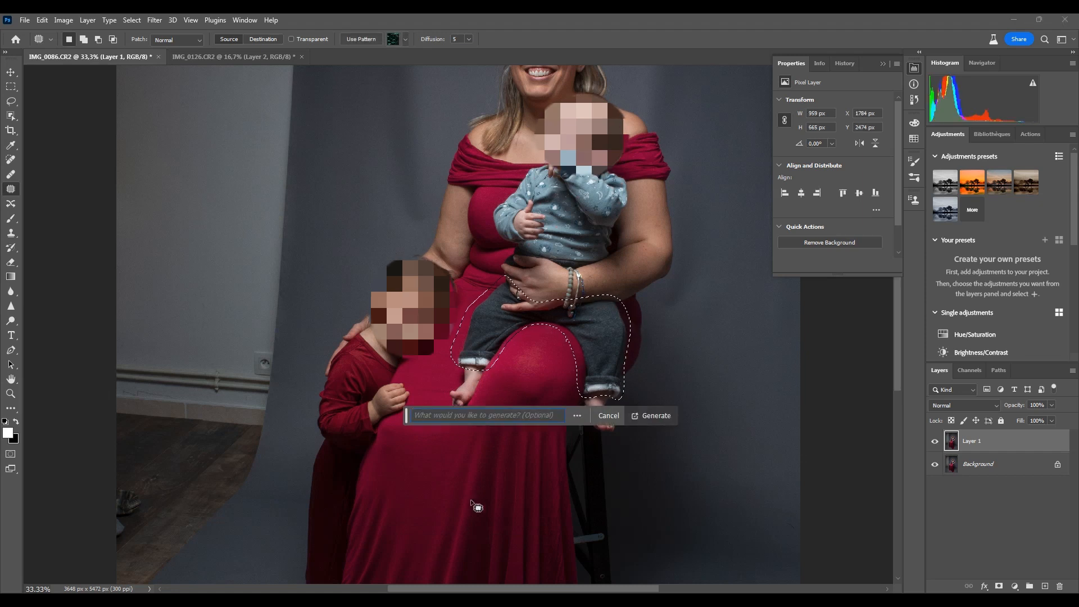
text(black pants)
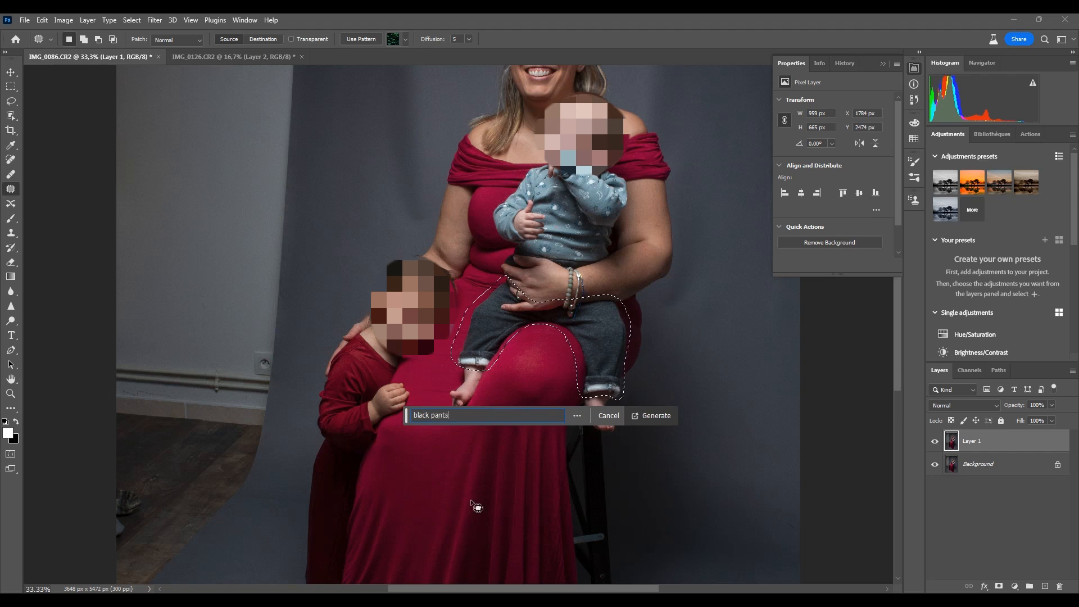
key(Return)
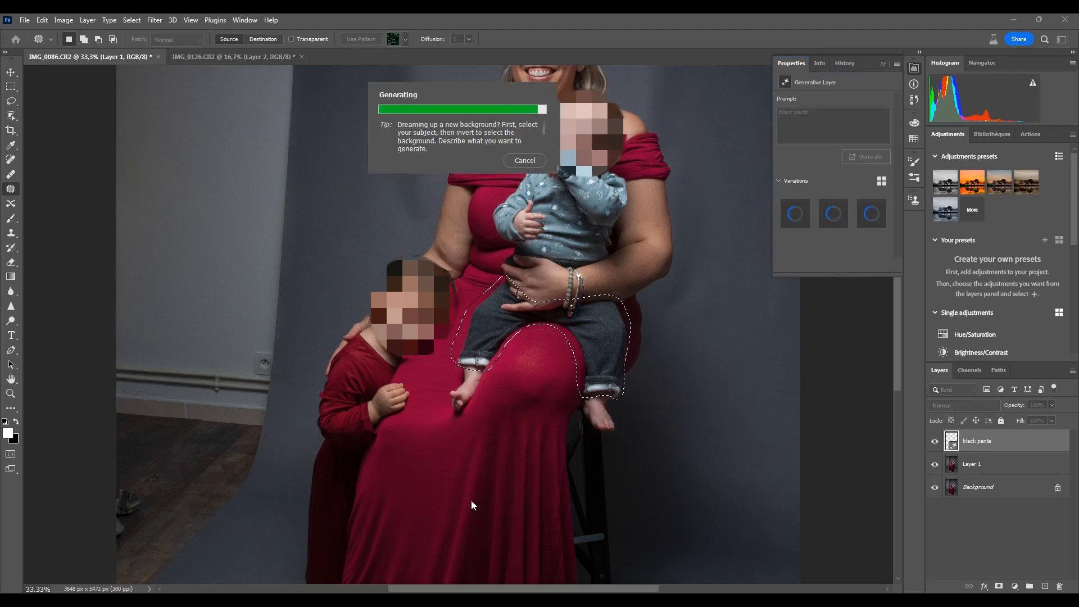
Compare the second and third generated variations of the baby's pants
click(833, 213)
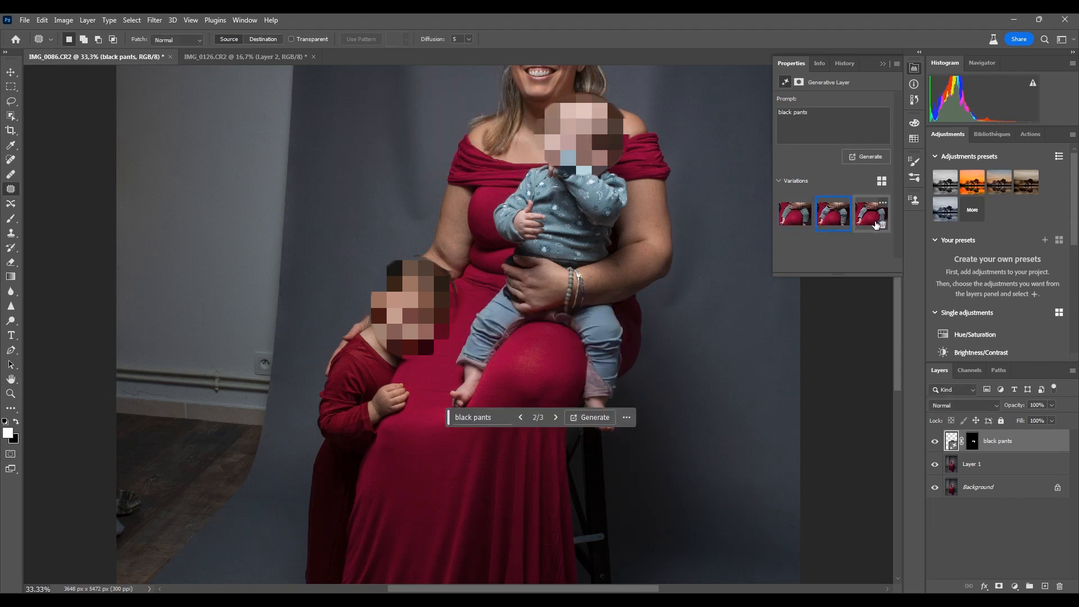
click(872, 216)
click(809, 114)
Switch to Google Translate, translate "pantalon noir" from French to English, and return to Photoshop
key(alt+Tab)
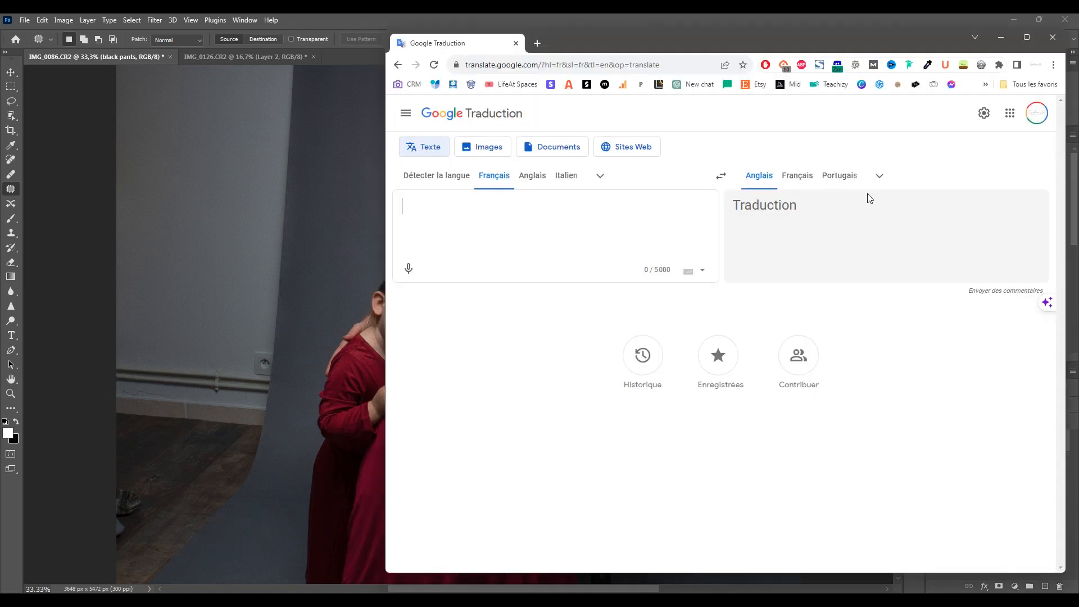
text(pantalon noir)
key(alt+Tab)
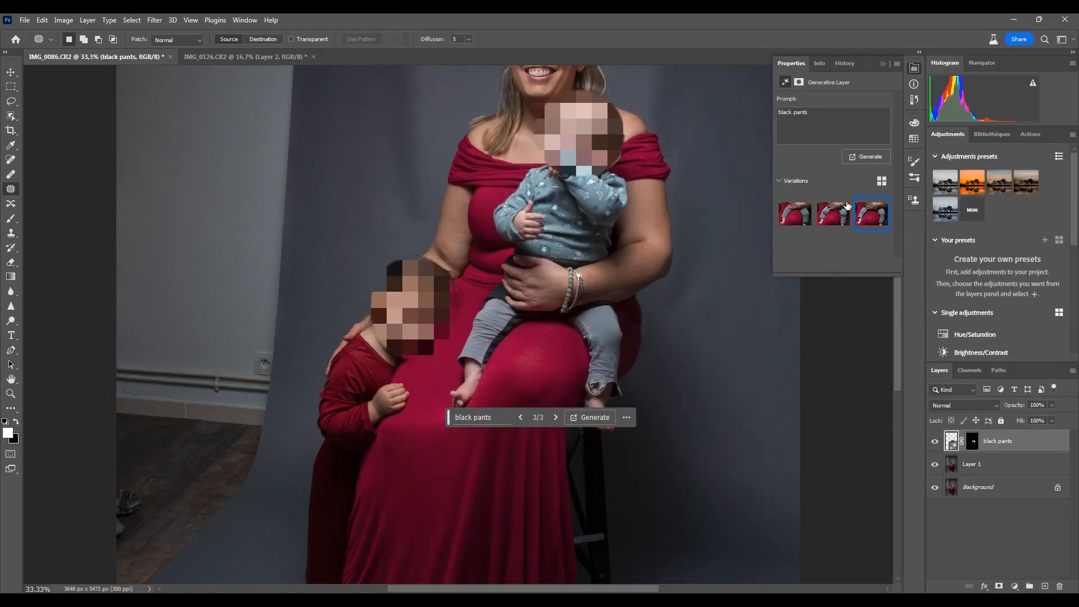
Generate more "black pants" variations, delete the third new one and select the first
click(862, 159)
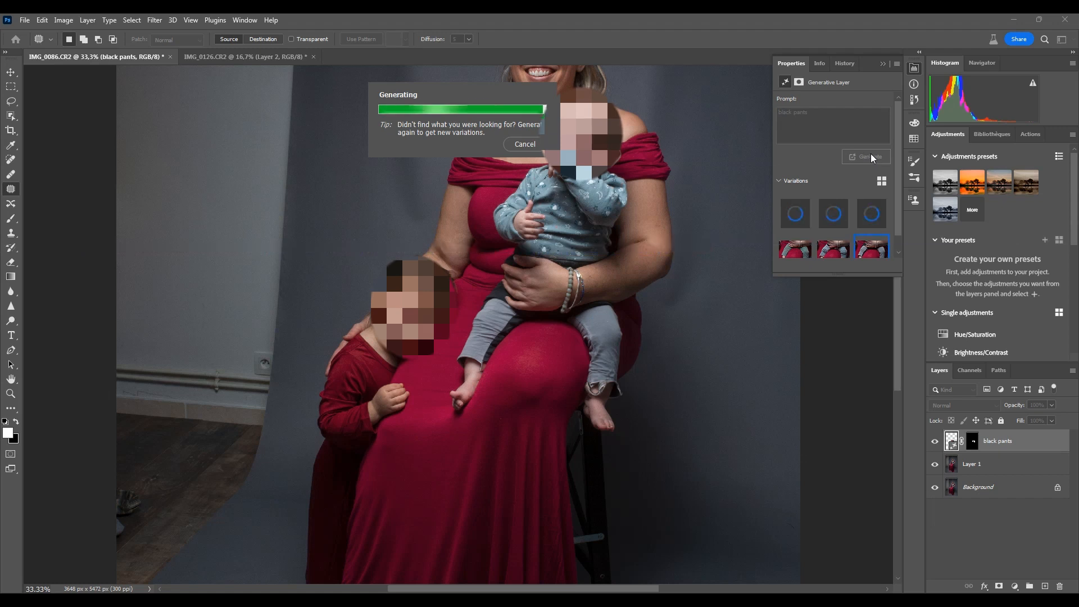
click(834, 223)
click(879, 223)
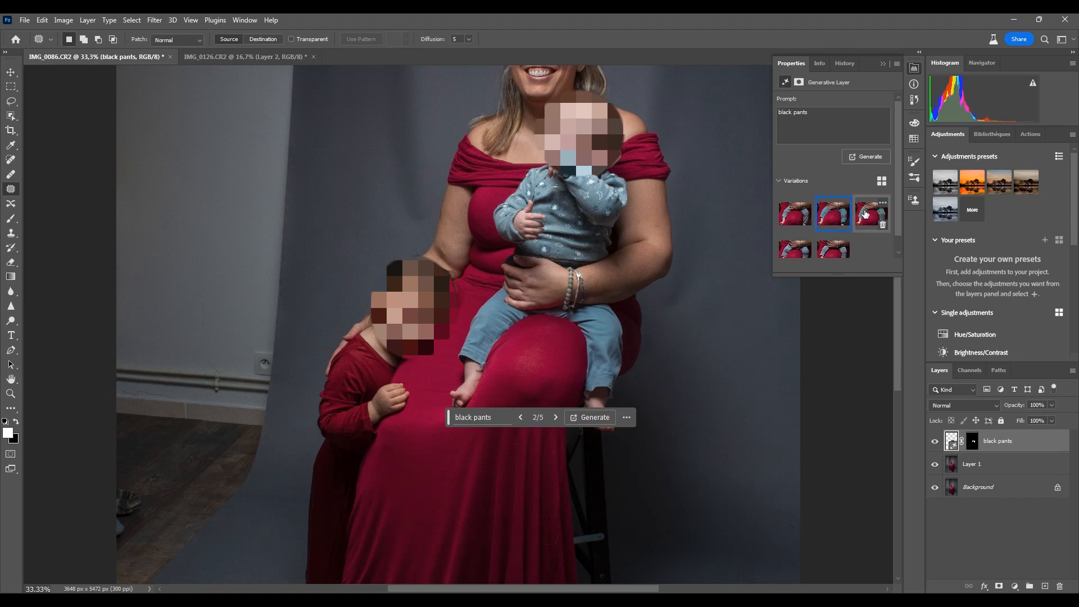
click(799, 214)
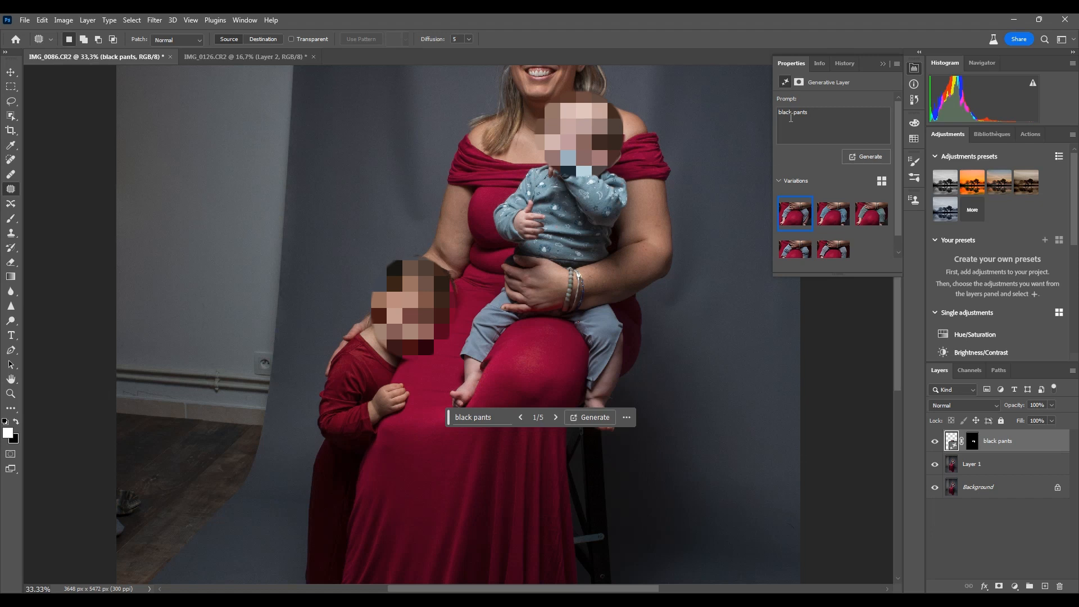
Change the generative layer's prompt to "pants color black", generate new variations and view the third one
key(ctrl+a)
text(pants color black)
key(Return)
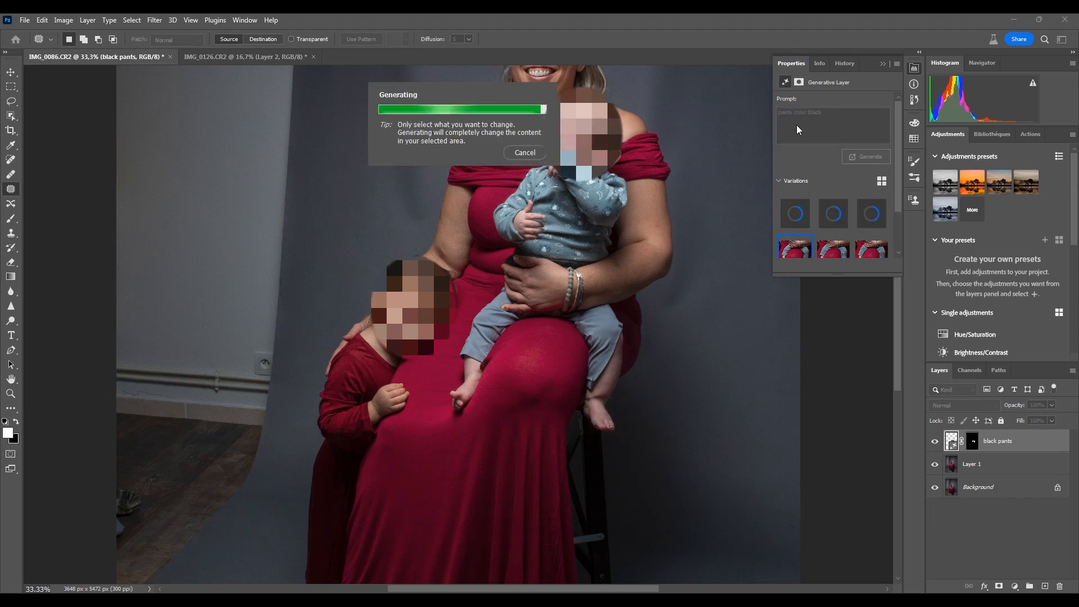
click(871, 214)
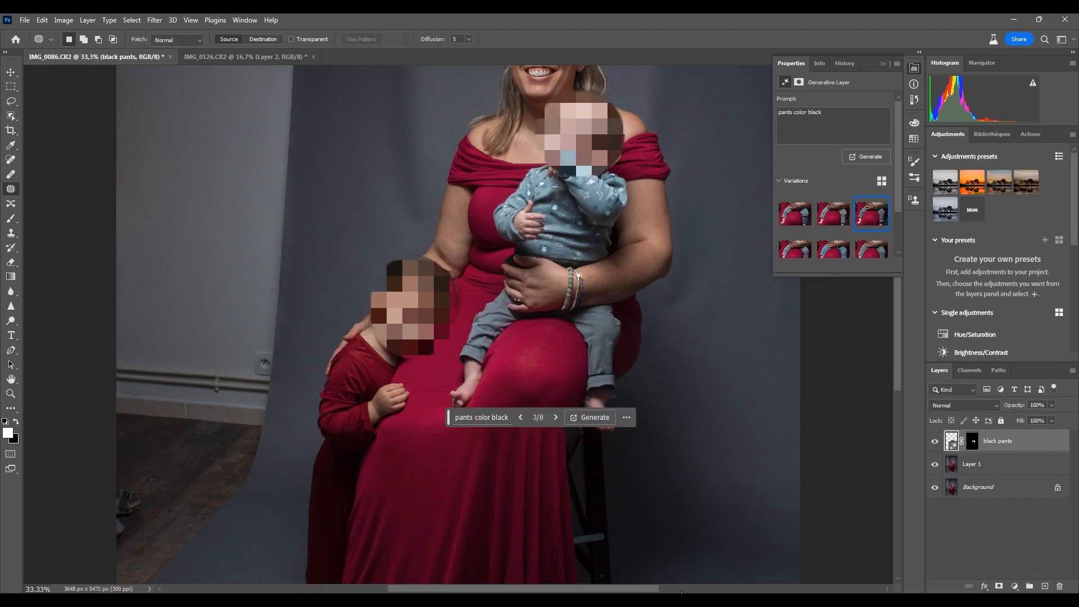
Extend the French text in Google Translate with "de costume" to get the English term, and return to Photoshop
click(525, 513)
click(458, 205)
text(de costume)
key(alt+Tab)
Change the pants layer's prompt to "black suit pants" and generate new variations
click(796, 120)
text(black suit pants)
key(Return)
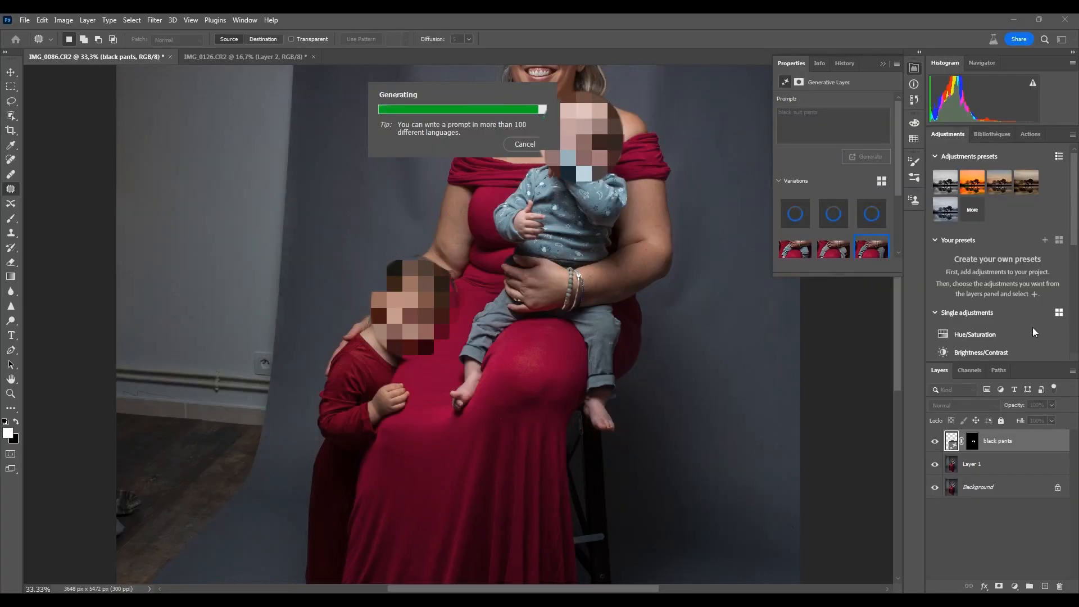
Replace the pants layer's prompt with "pantalon jeans noir" and generate new variations
double_click(837, 123)
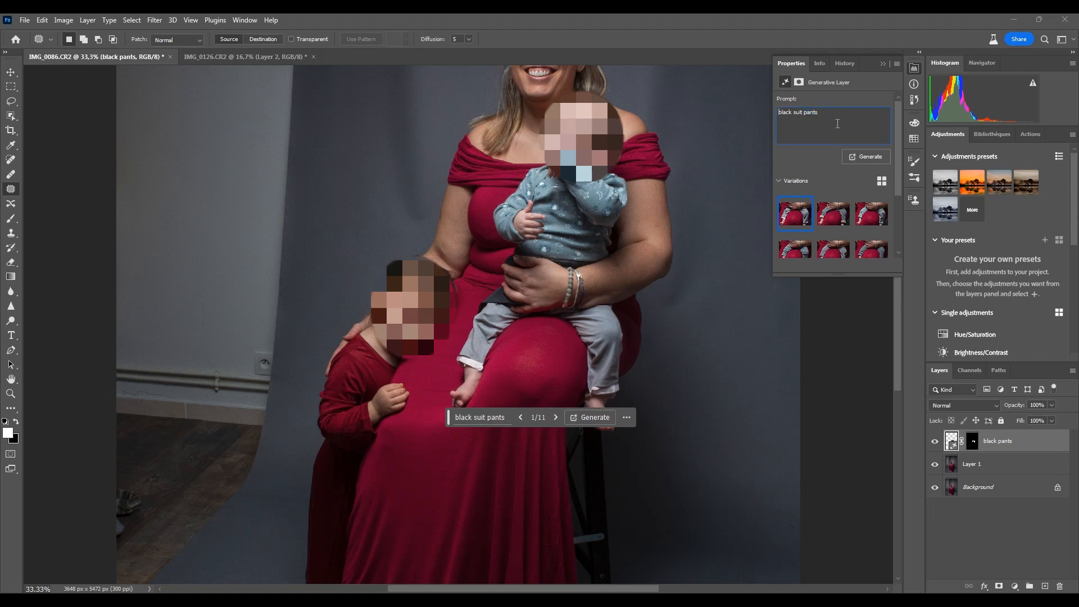
triple_click(838, 124)
text(pantalon jeans noir)
click(845, 155)
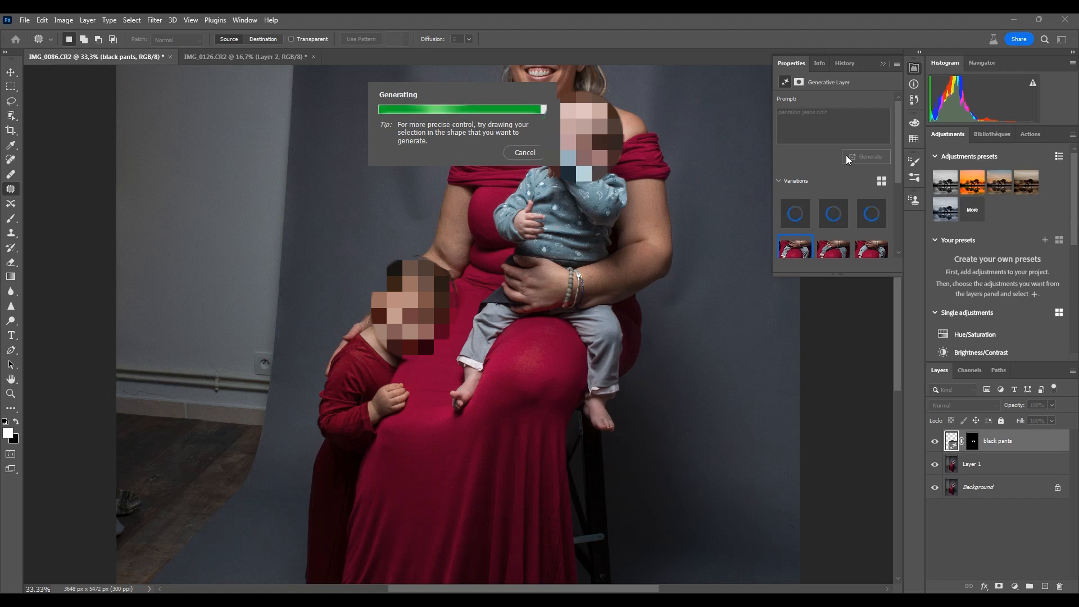
Compare the jeans variations and choose the second one
click(839, 218)
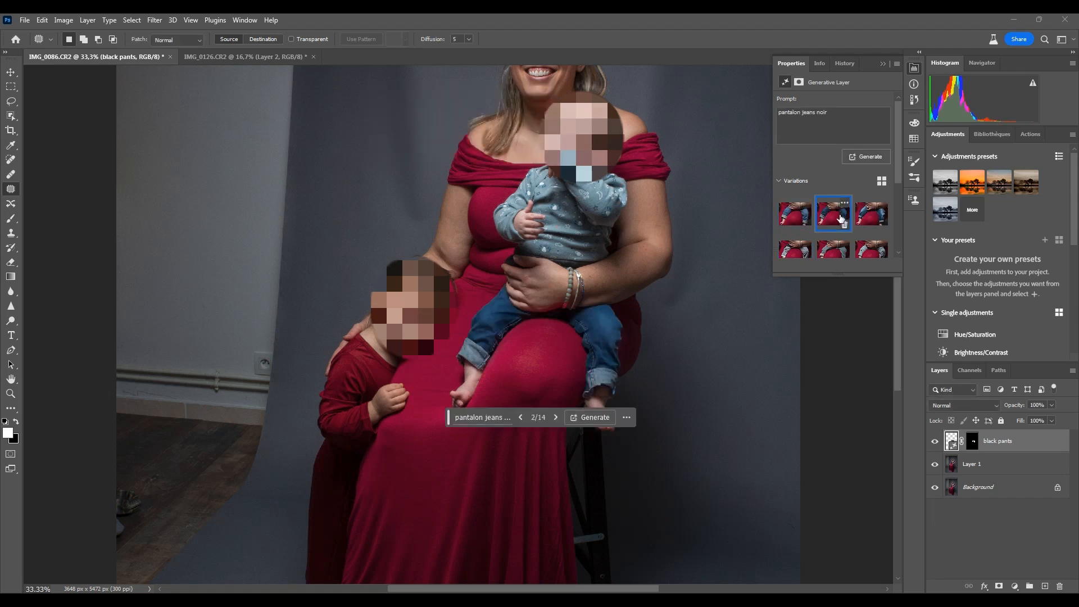
click(882, 218)
click(837, 216)
On Layer 1, outline the baby's blue top and run Generative Fill with the prompt "chemise bordeau"
click(1011, 471)
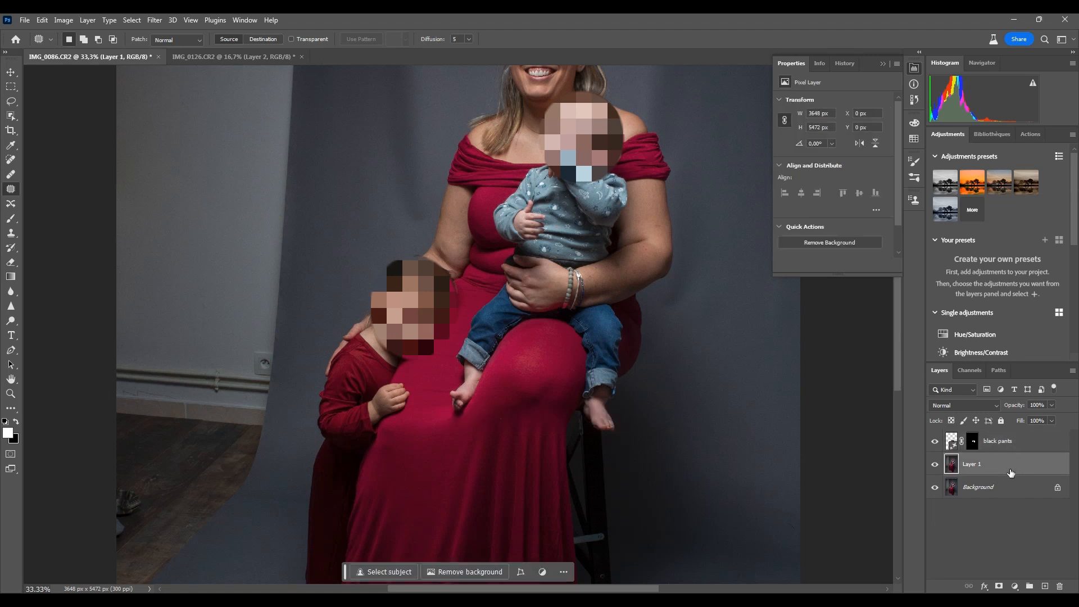
mouse_move(554, 173)
mouse_down()
mouse_move(533, 247)
mouse_move(618, 262)
mouse_move(625, 178)
mouse_move(604, 170)
mouse_move(556, 179)
mouse_up()
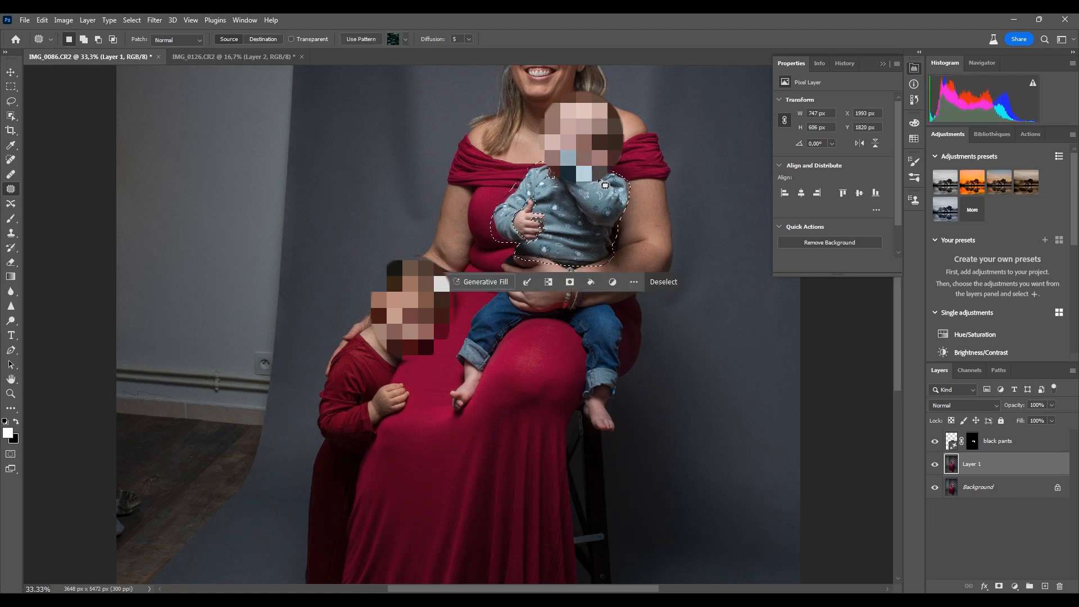
key(l)
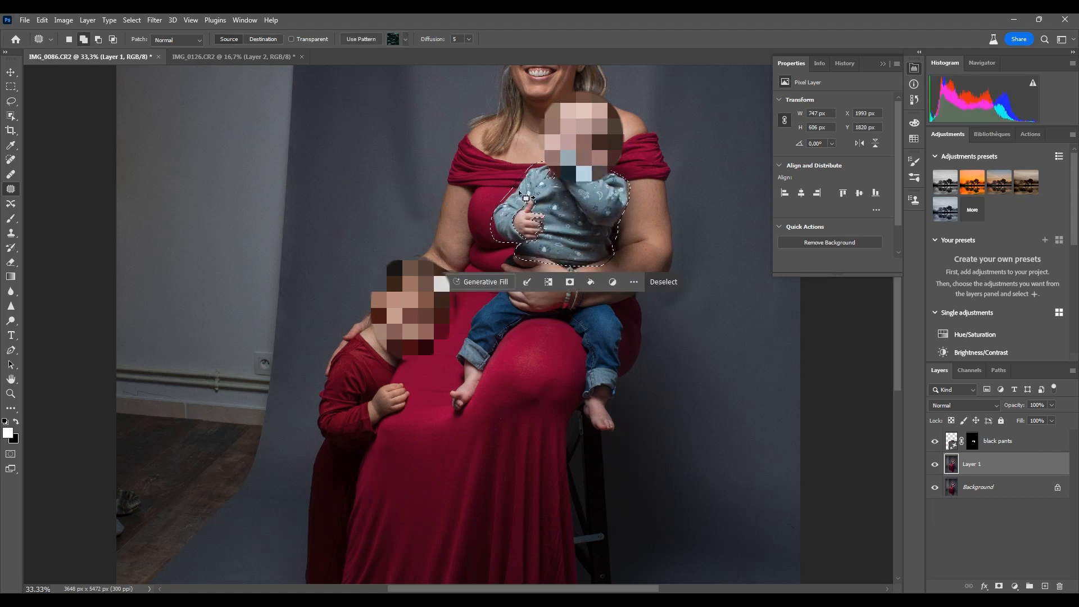
click(482, 282)
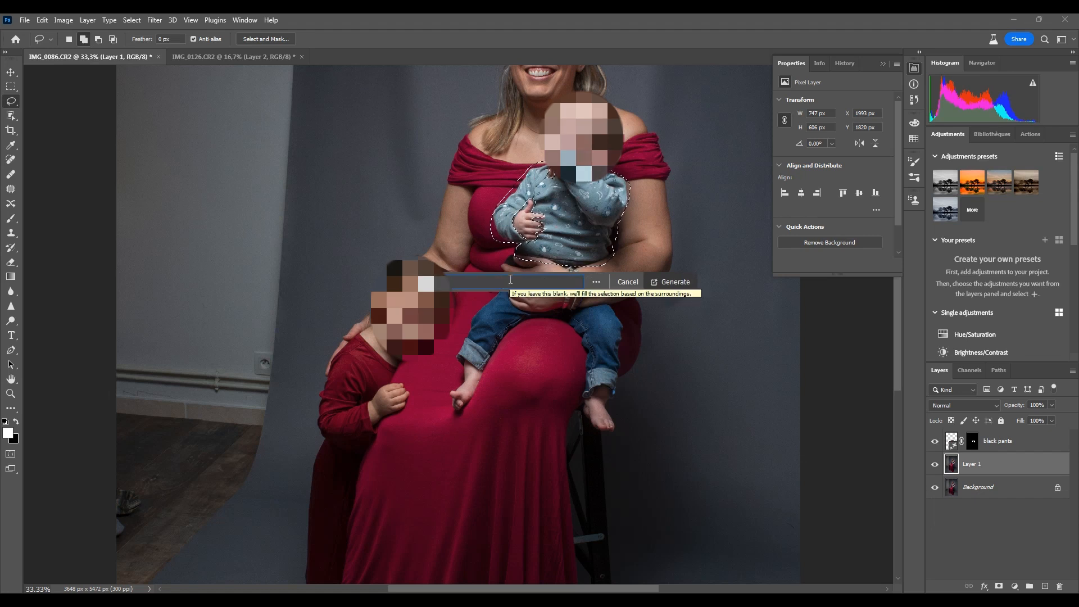
text(chemise bordeau)
key(Return)
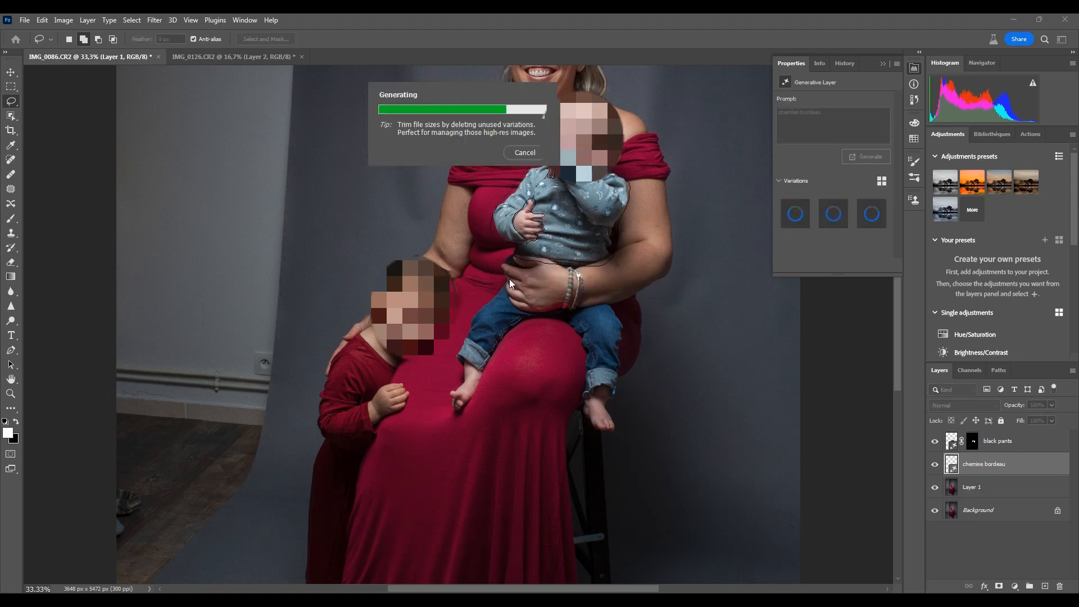
Compare the shirt variations, select the third one and generate more from the same prompt
click(858, 223)
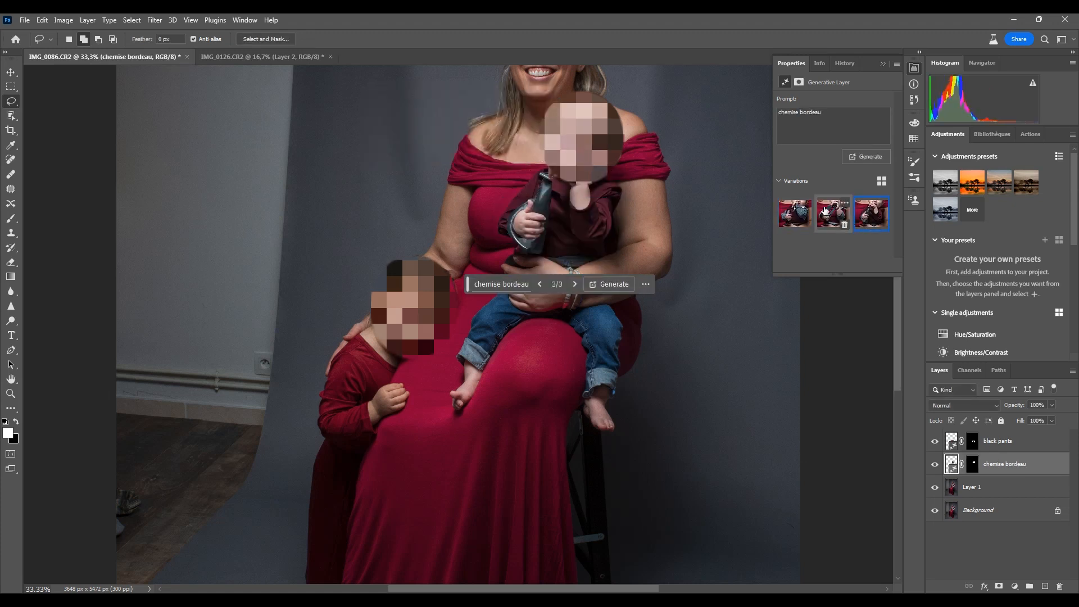
click(830, 222)
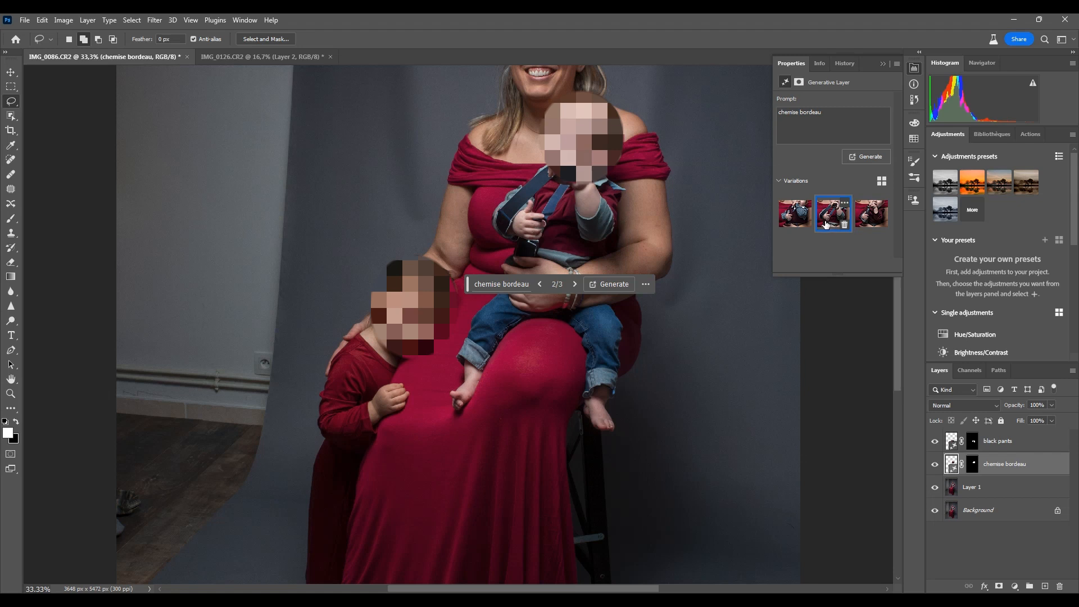
click(870, 213)
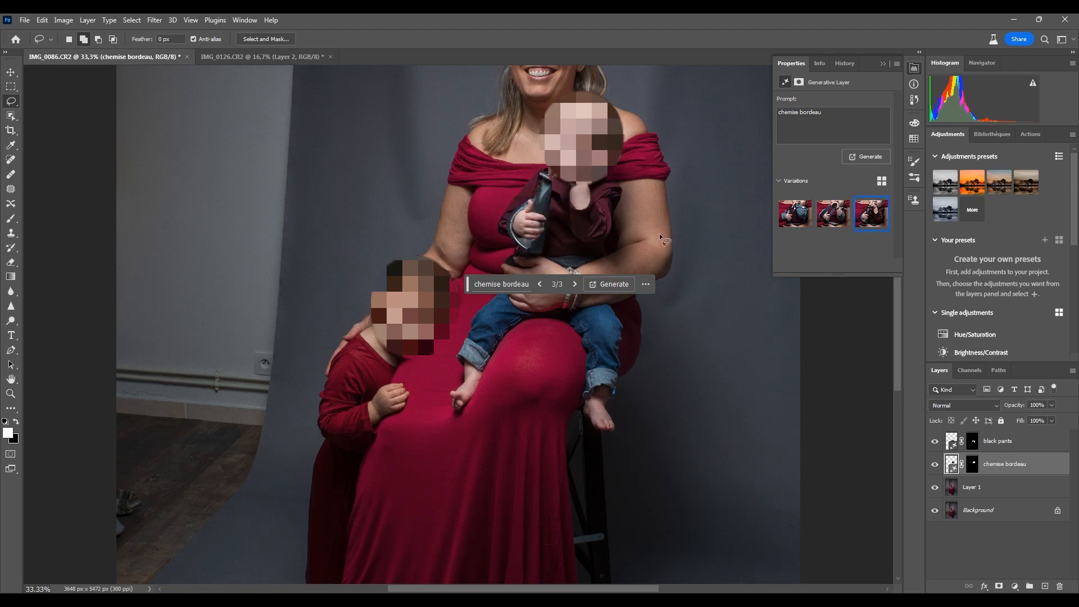
click(866, 157)
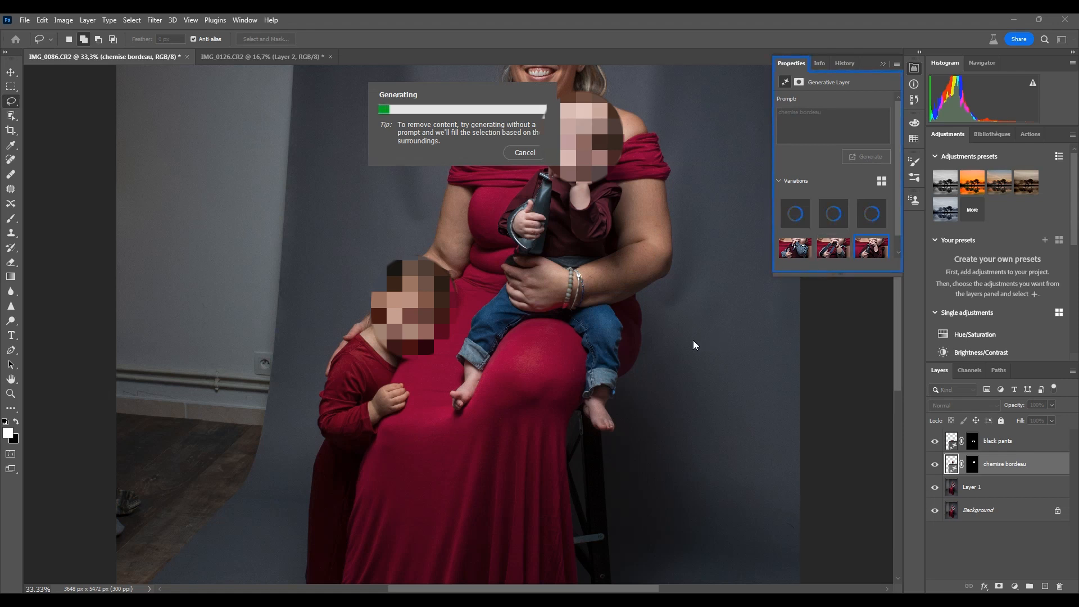
Stamp all visible layers into a new merged layer above the black pants layer
scroll(620, 301, down, 3)
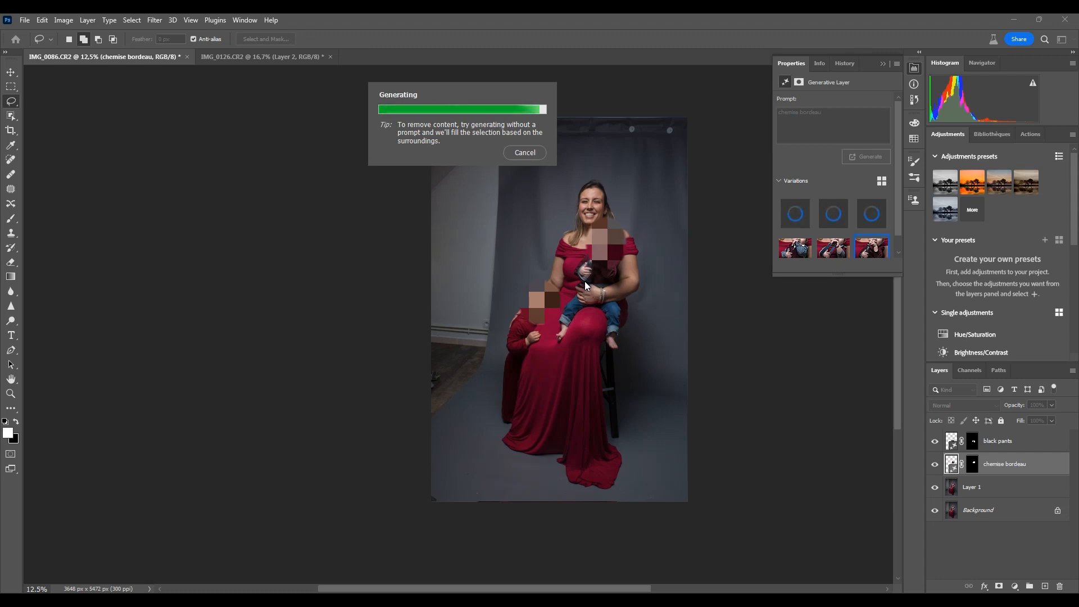
drag(467, 285, 723, 306)
click(794, 306)
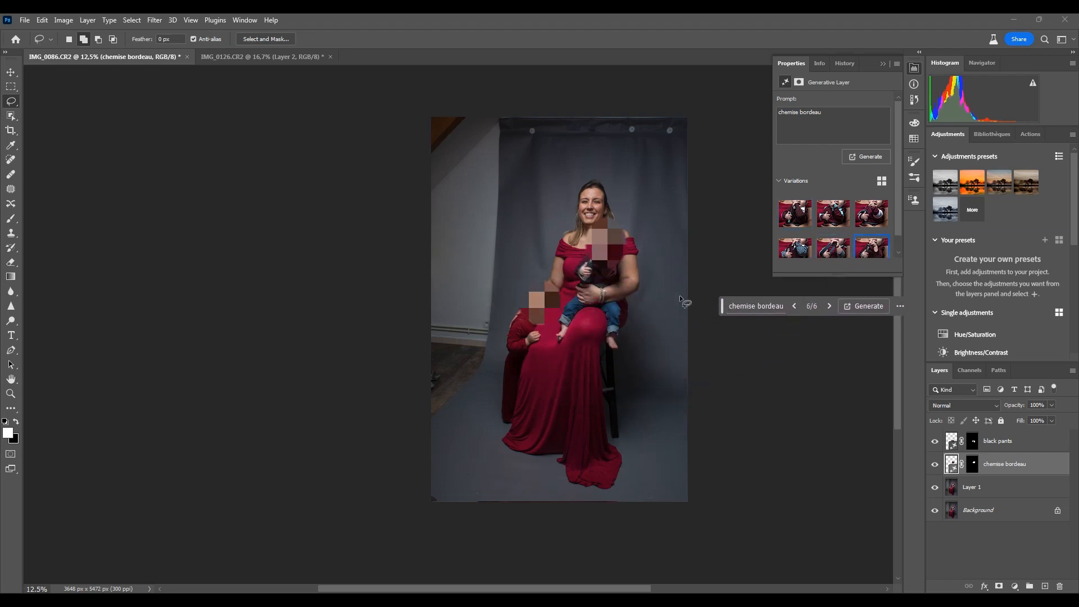
click(949, 444)
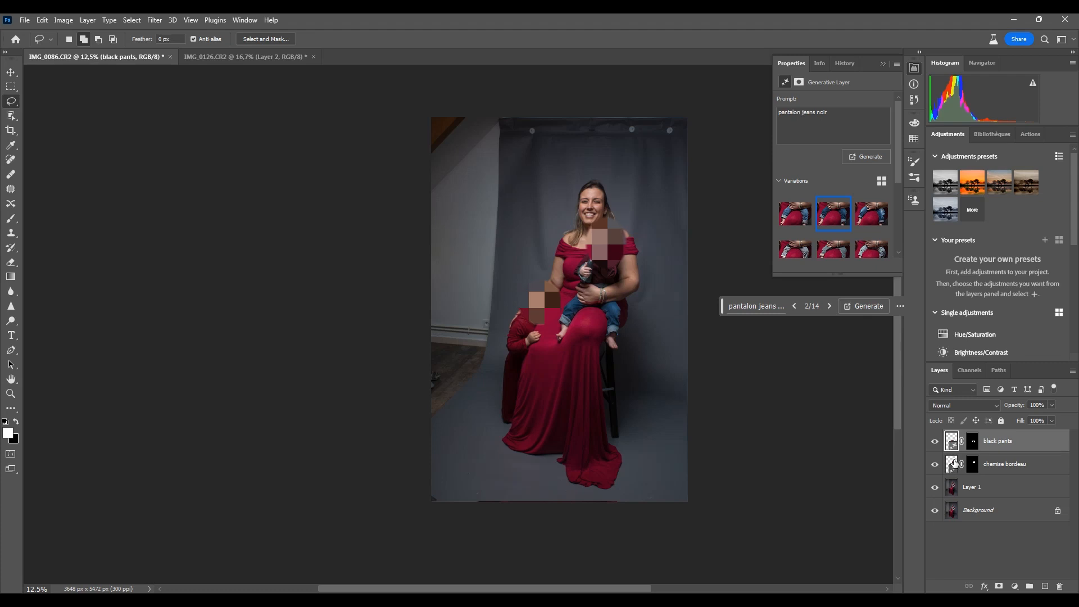
key(ctrl+shift+alt+e)
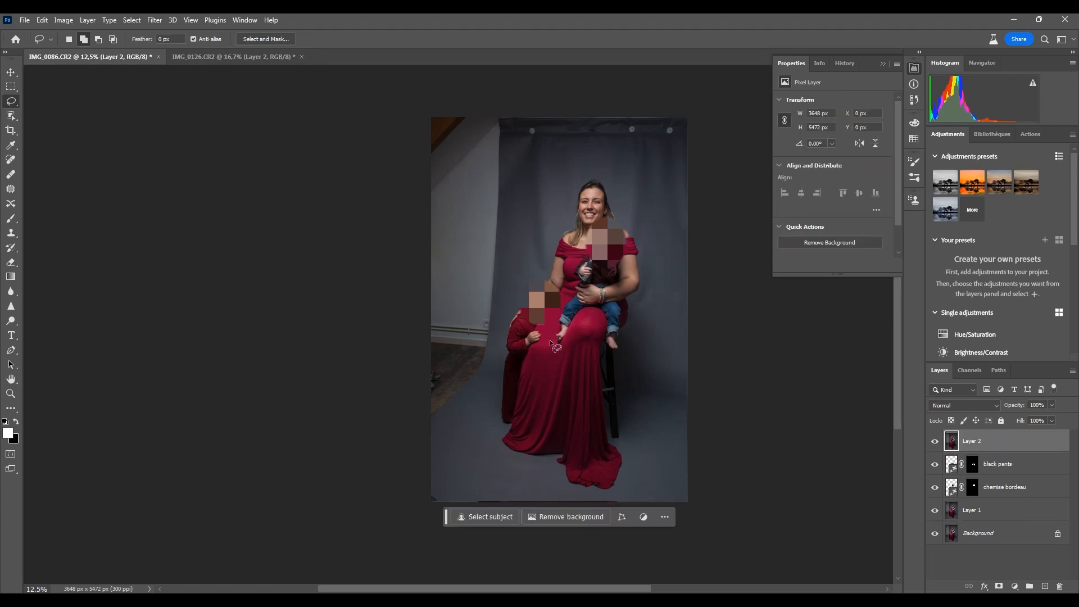
Select the family as the subject on the merged layer and invert the selection to cover the studio background
click(505, 517)
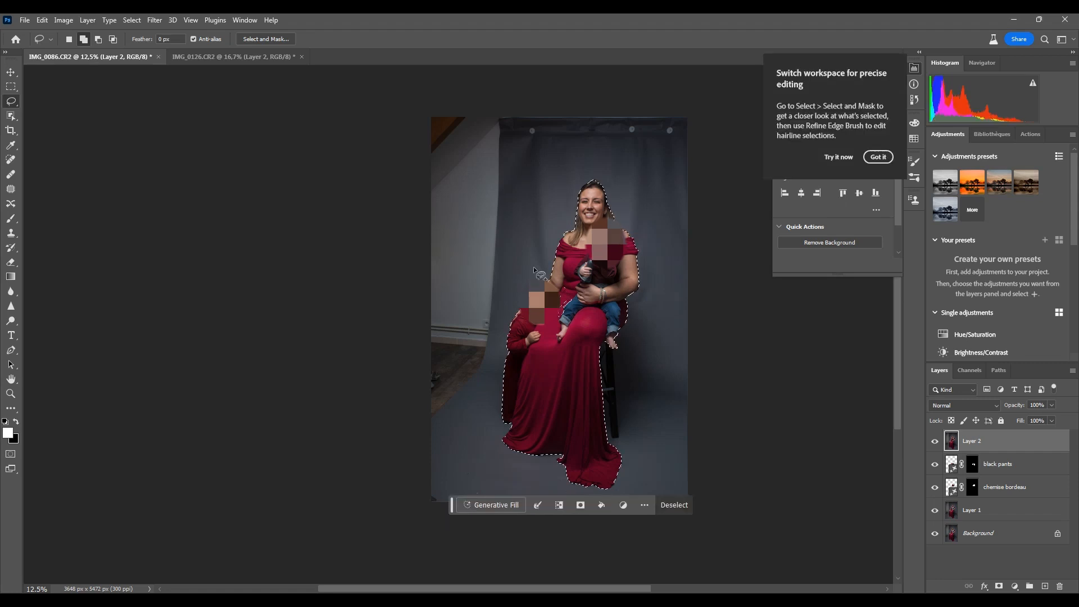
right_click(568, 308)
click(599, 324)
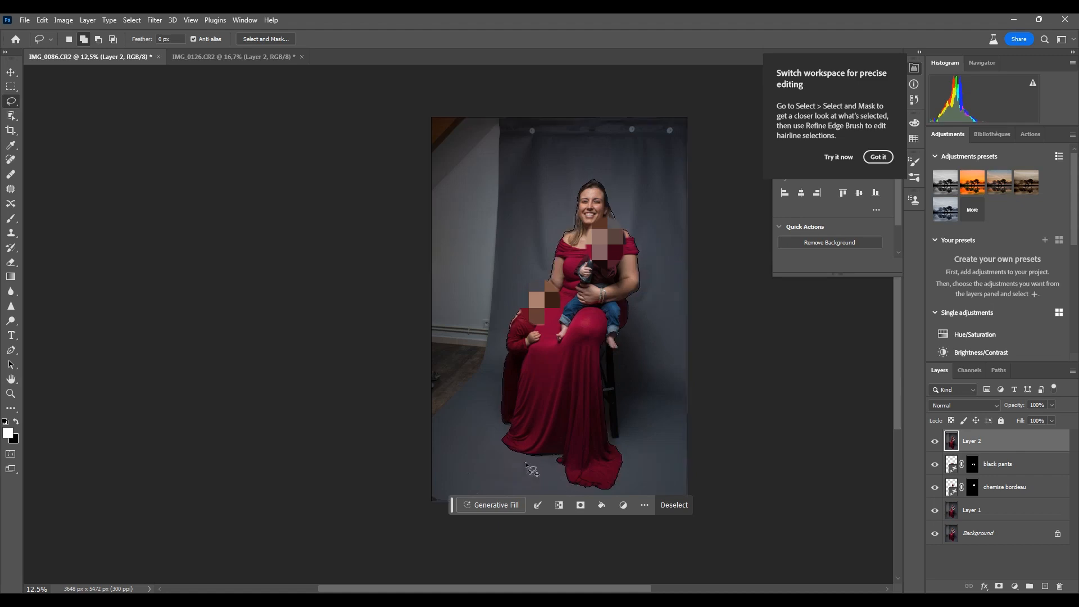
Try to replace the selected background using Generative Fill with the prompt "throne room", and retry the same prompt
click(491, 506)
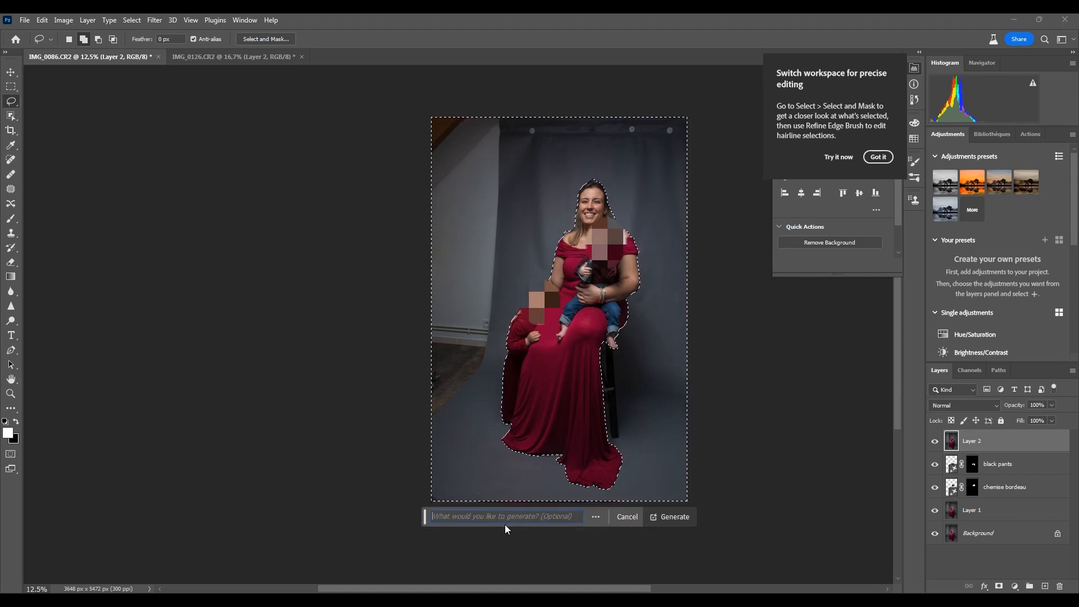
text(throne room)
key(Return)
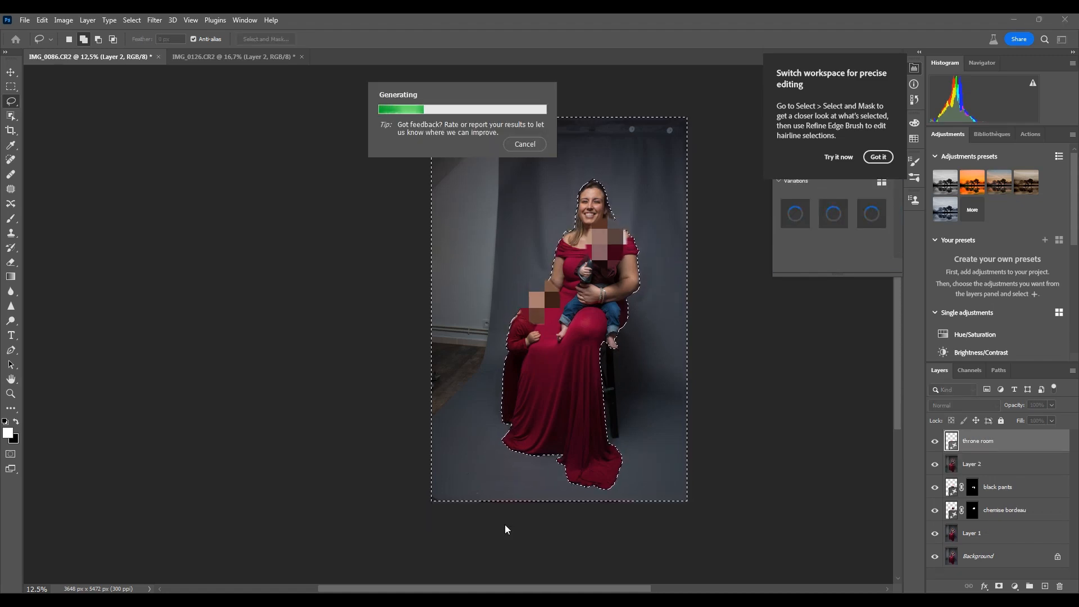
click(873, 157)
click(501, 515)
text(throne room)
key(Return)
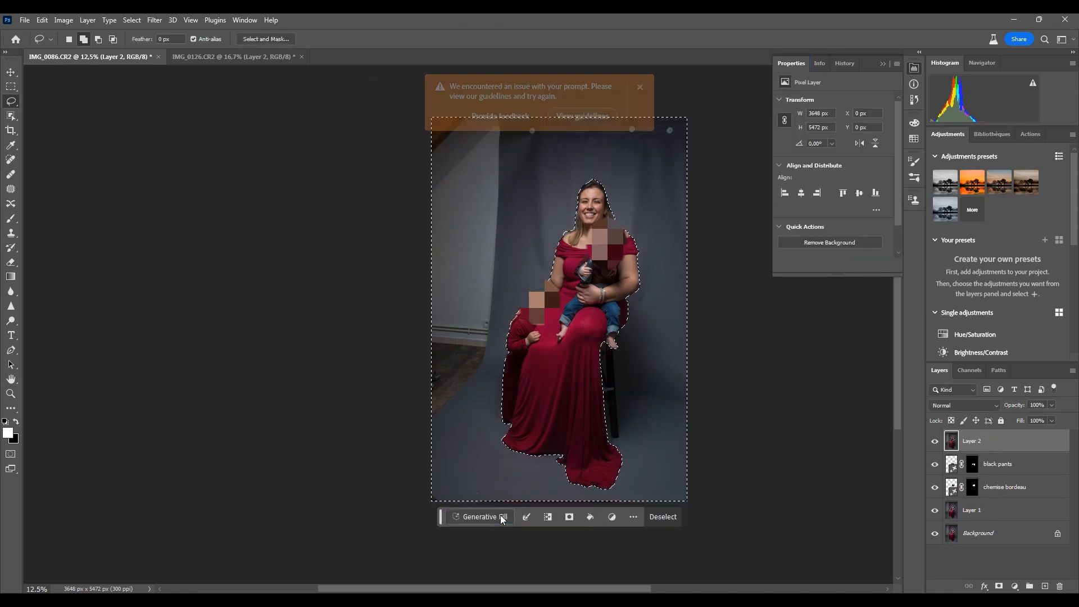
Replace the selected background using Generative Fill with the prompt "medieval room"
click(501, 515)
text(medieval room)
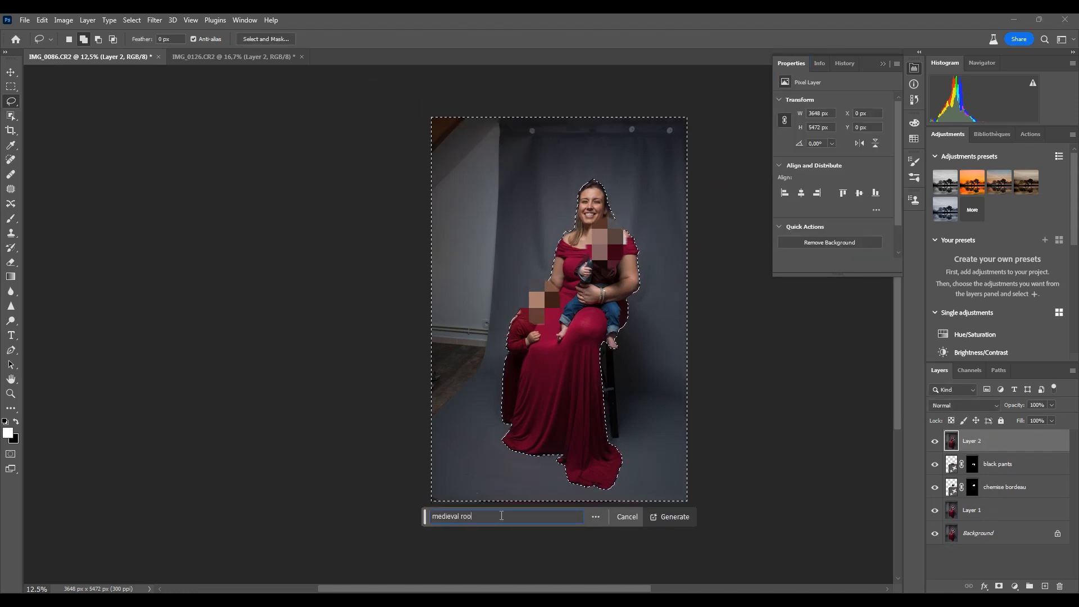
key(Return)
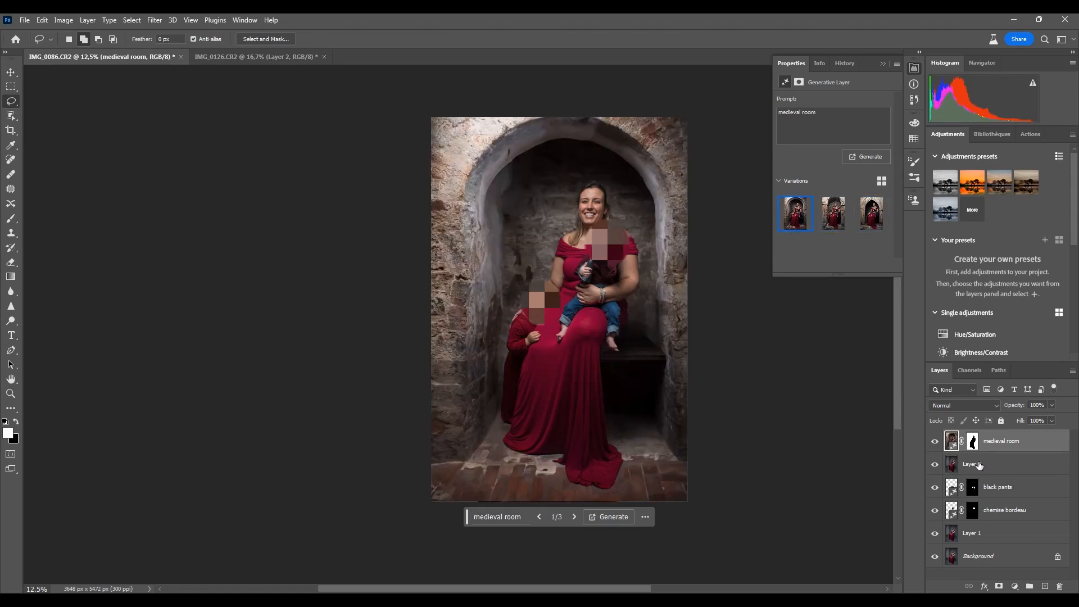
Stamp the visible layers into a new layer and select a wide zone around the family, leaving the people themselves out
key(ctrl+shift+alt+e)
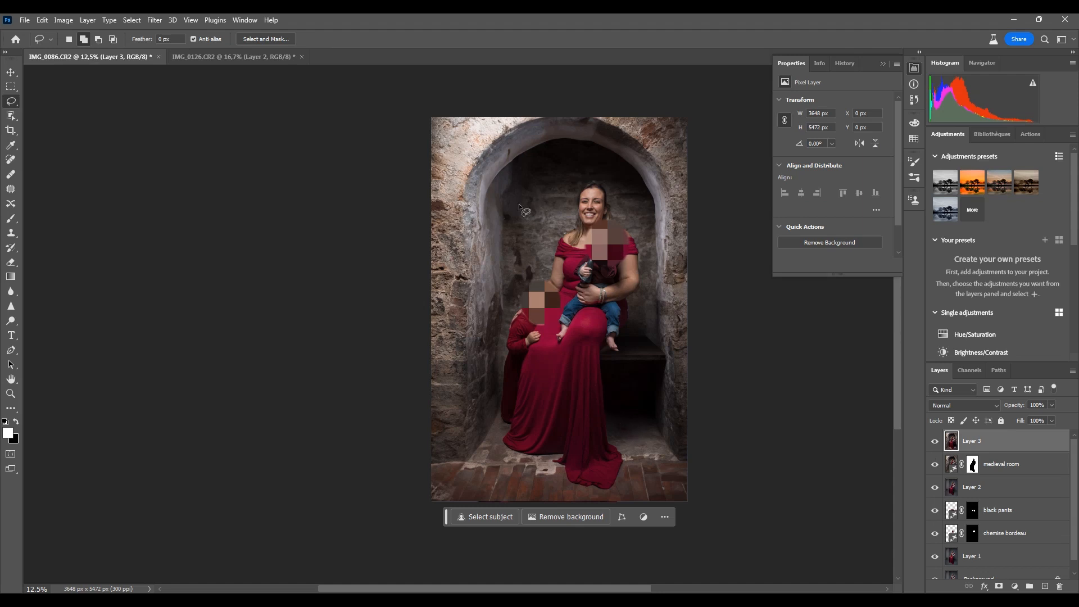
mouse_move(534, 459)
mouse_down()
mouse_move(596, 158)
mouse_move(612, 477)
mouse_move(629, 302)
mouse_move(570, 224)
mouse_up()
key(ctrl+d)
click(498, 520)
key(ctrl+a)
mouse_move(686, 174)
mouse_down()
mouse_move(496, 469)
mouse_move(633, 168)
mouse_move(470, 402)
mouse_move(629, 194)
mouse_up()
key(ctrl+z)
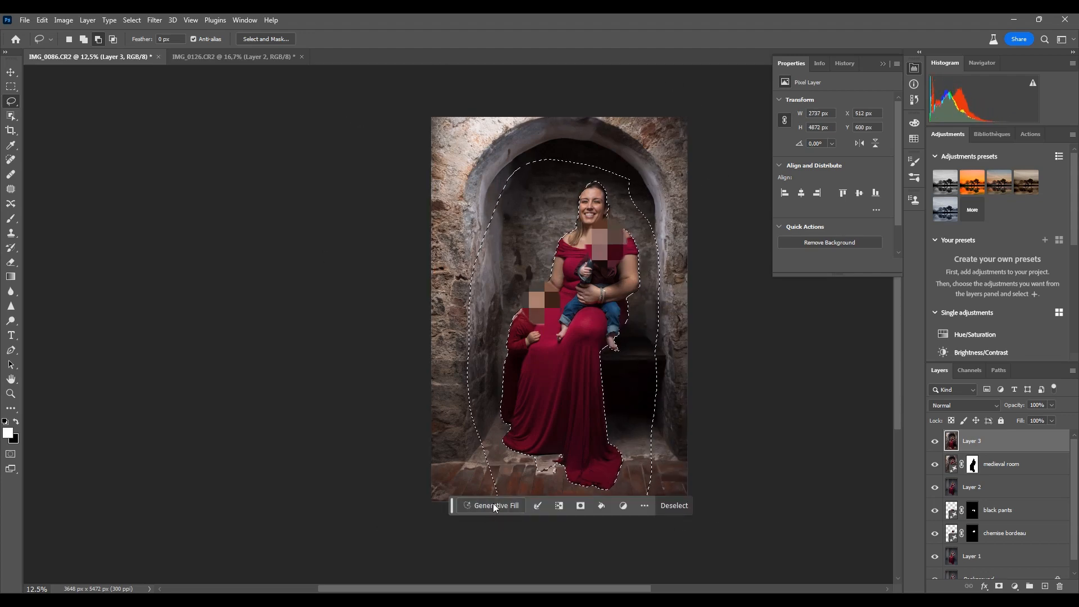
Run Generative Fill on the zone around the family with the prompt "medieval throne" and compare the third and second variations
click(492, 505)
text(medieval throne)
key(Return)
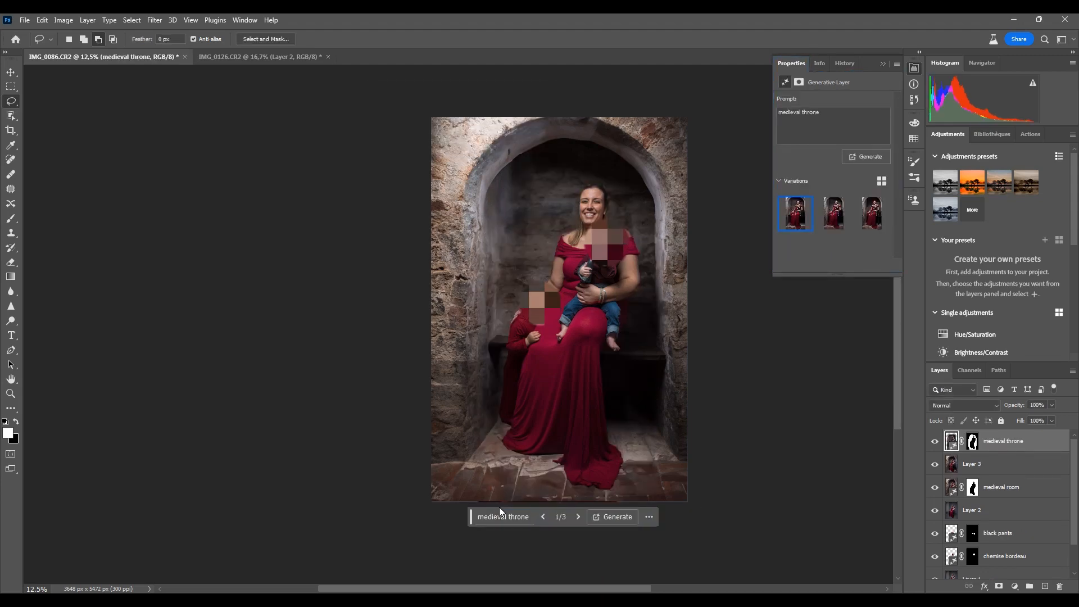
click(853, 218)
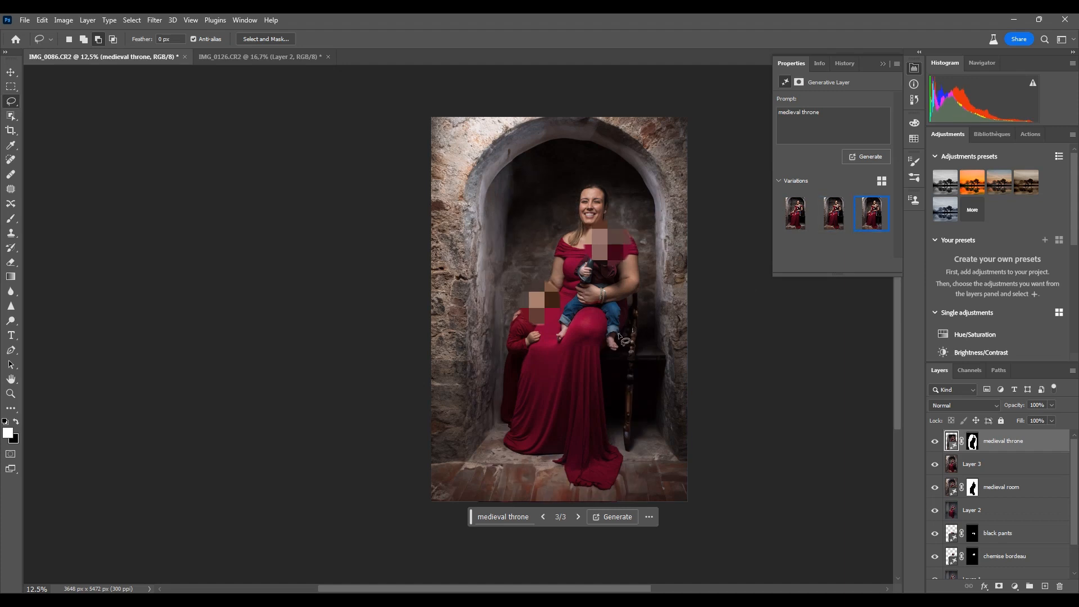
click(830, 211)
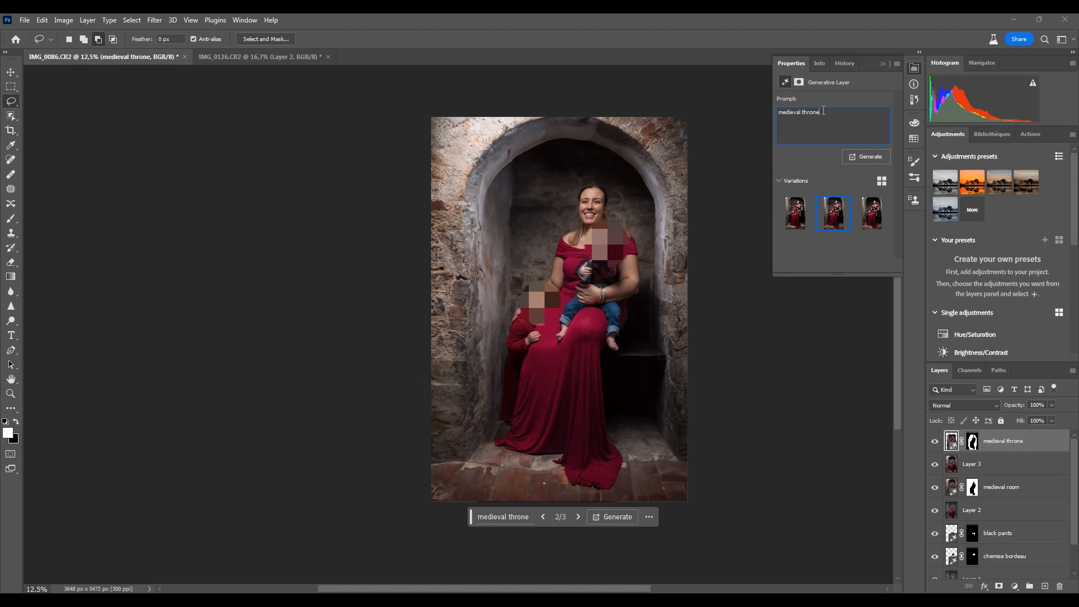
Change the throne layer's prompt to "medieval chair", generate new variations and choose the third one
drag(802, 112, 834, 112)
text(chair)
key(Return)
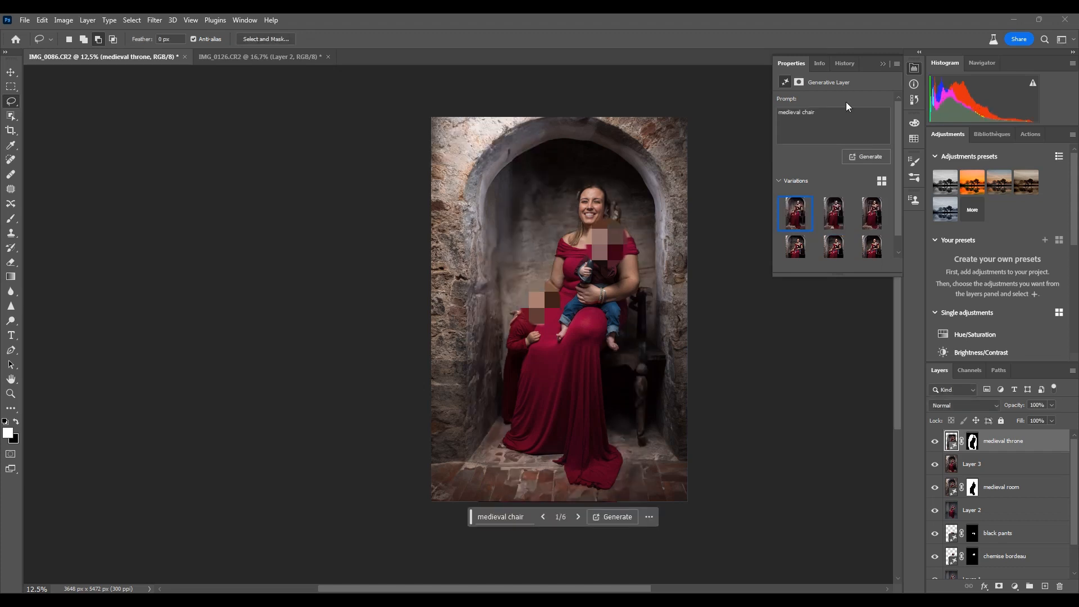
click(869, 218)
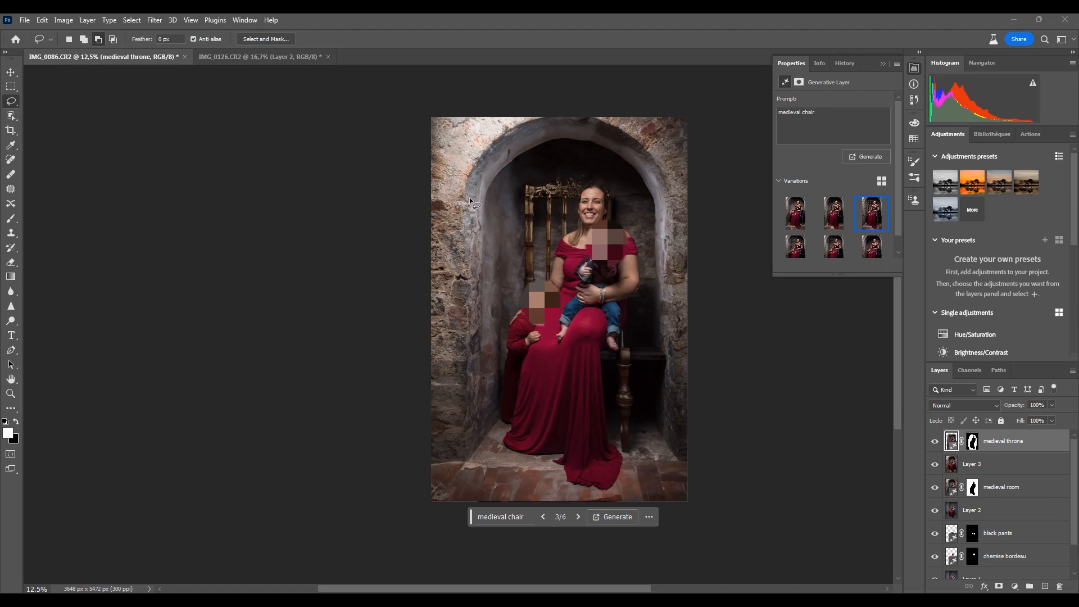
Try adding a candle under the top of the arch with the Generative Fill prompt "candle", and delete the candle layer
mouse_move(578, 123)
mouse_down()
mouse_move(535, 153)
mouse_move(578, 177)
mouse_move(585, 124)
mouse_up()
text(candle)
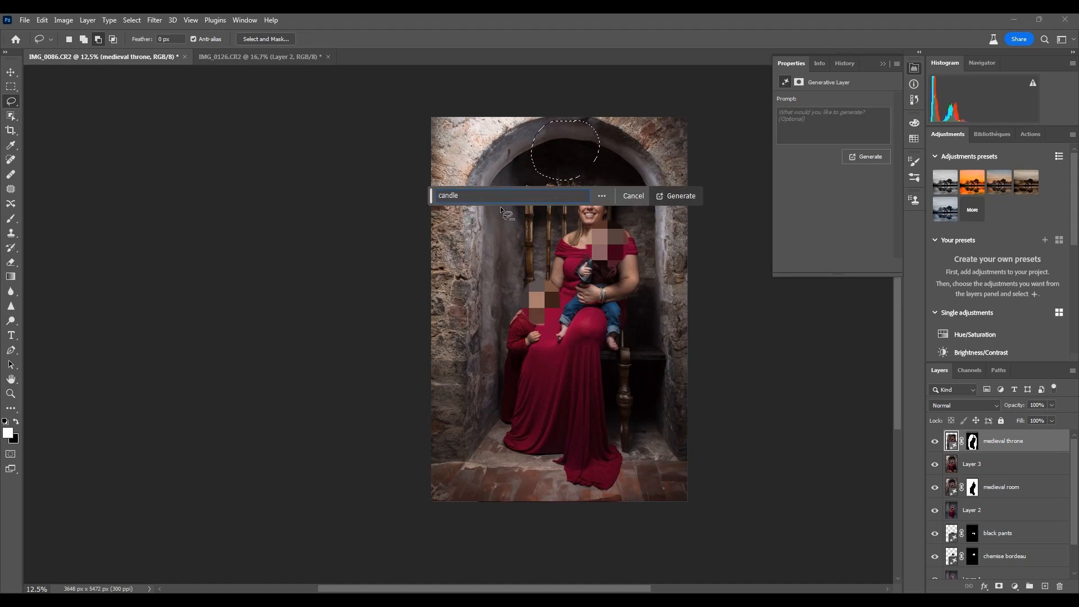
key(Return)
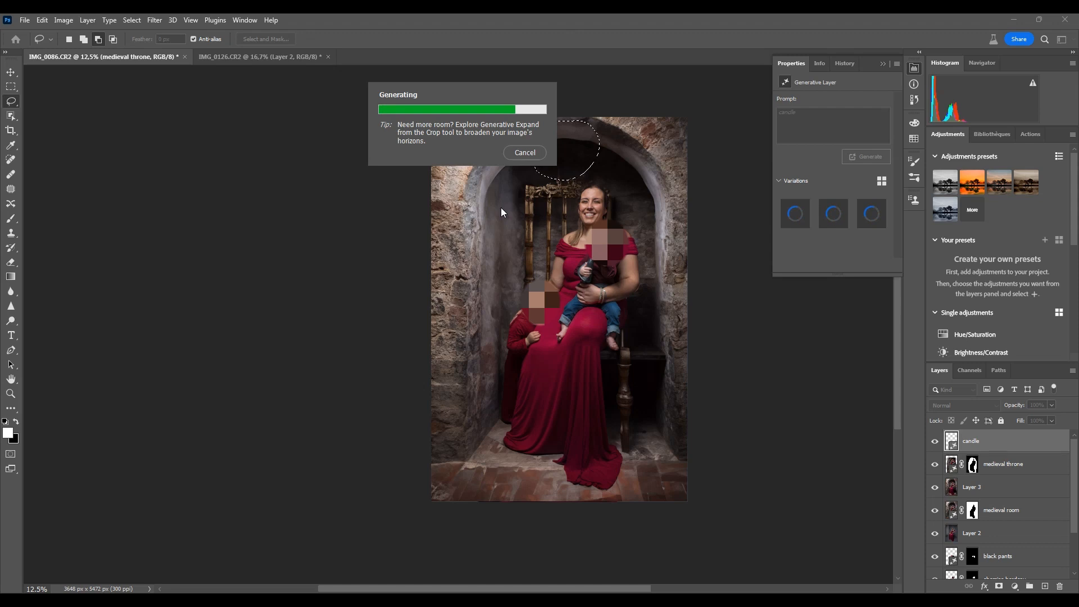
click(831, 218)
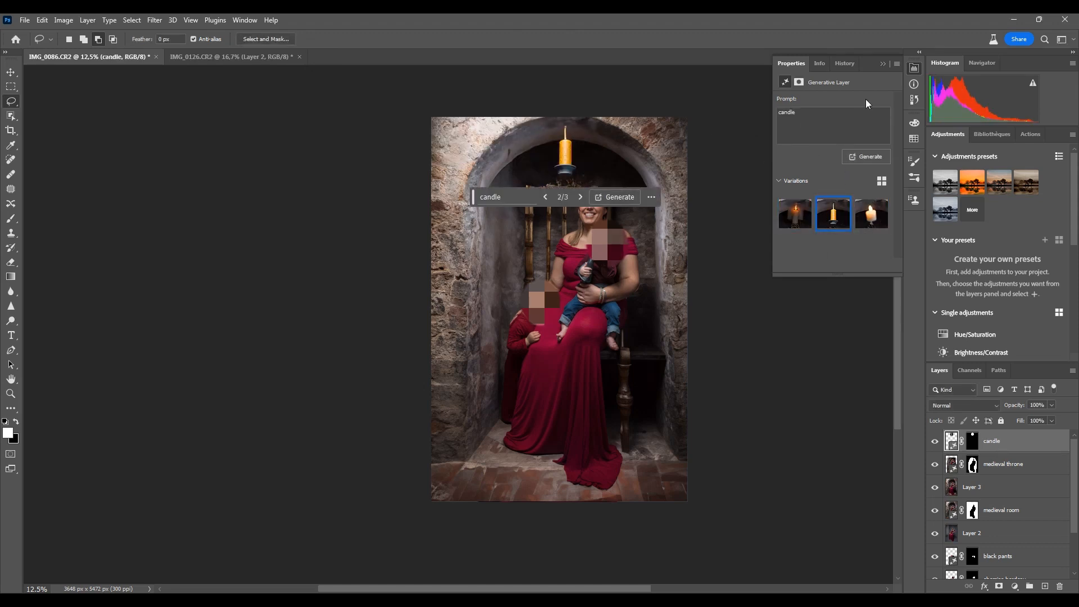
drag(1009, 444, 1058, 586)
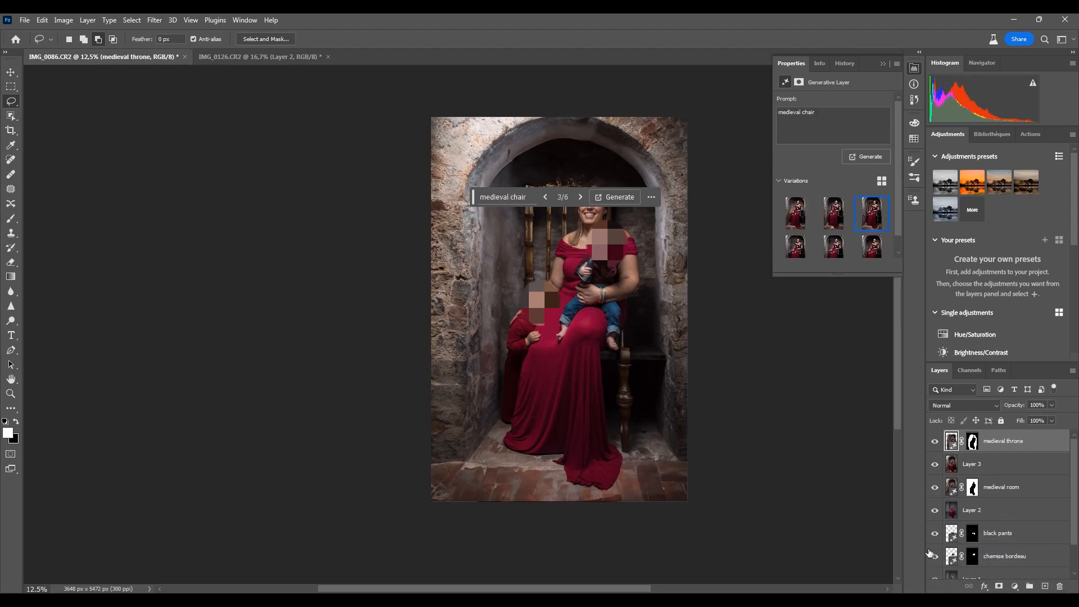
click(568, 408)
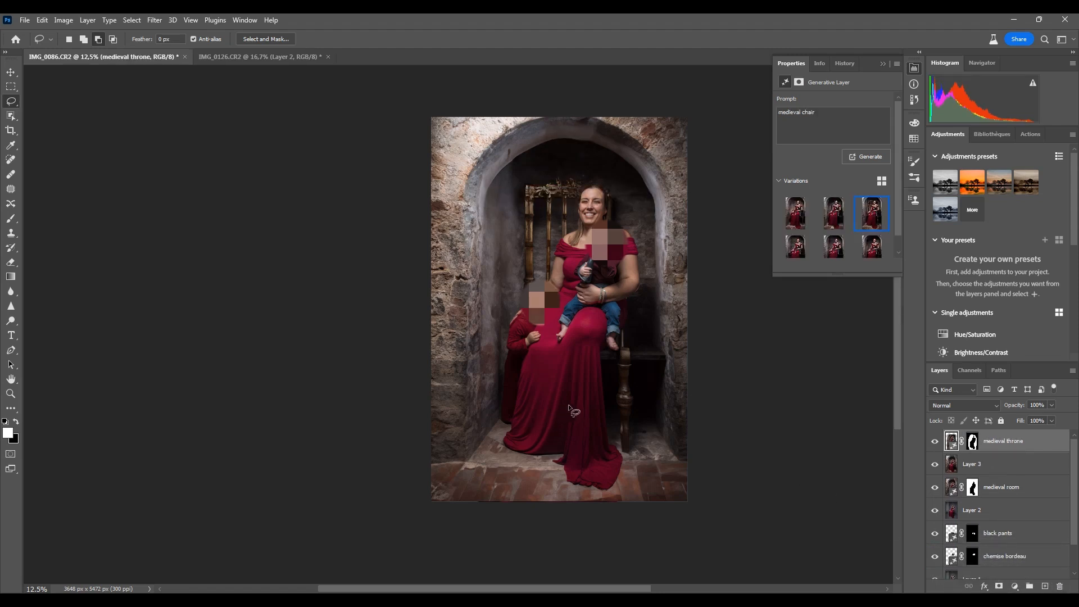
Outline a large area over the lower dress and floor and run Generative Fill with the prompt "big royal dog"
drag(529, 369, 568, 400)
click(460, 513)
text(big royal dog)
key(Return)
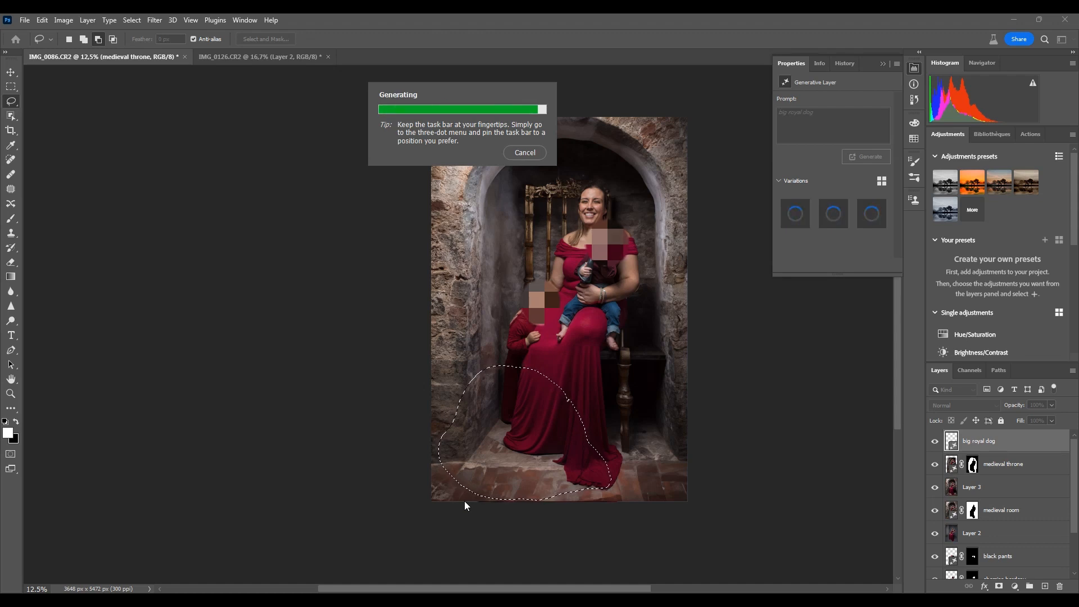
Compare the dog variations, generate more from the same prompt and choose the second new one
click(864, 224)
click(837, 223)
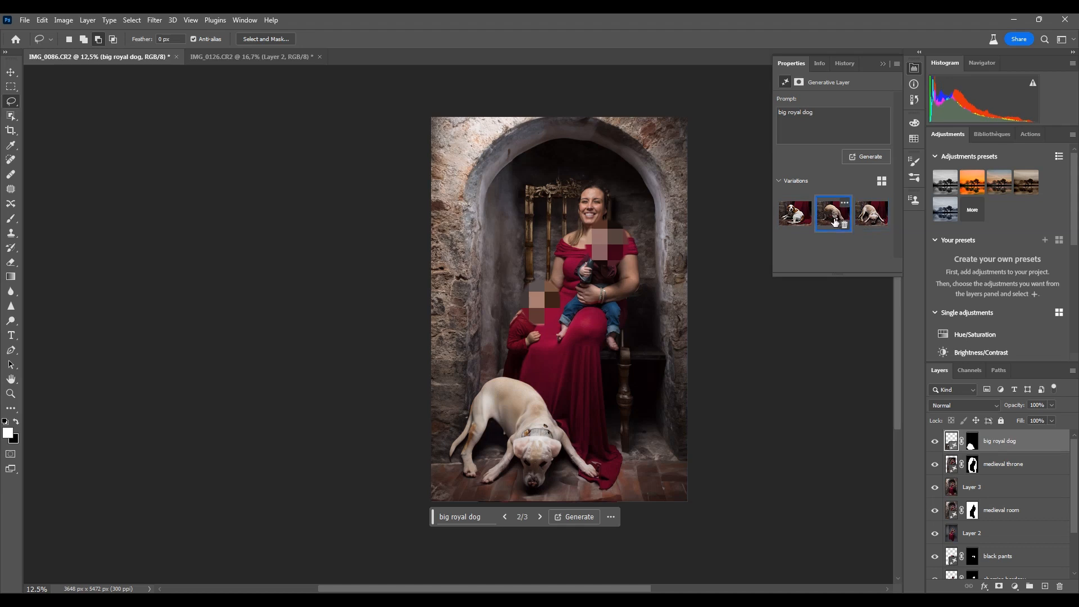
click(782, 225)
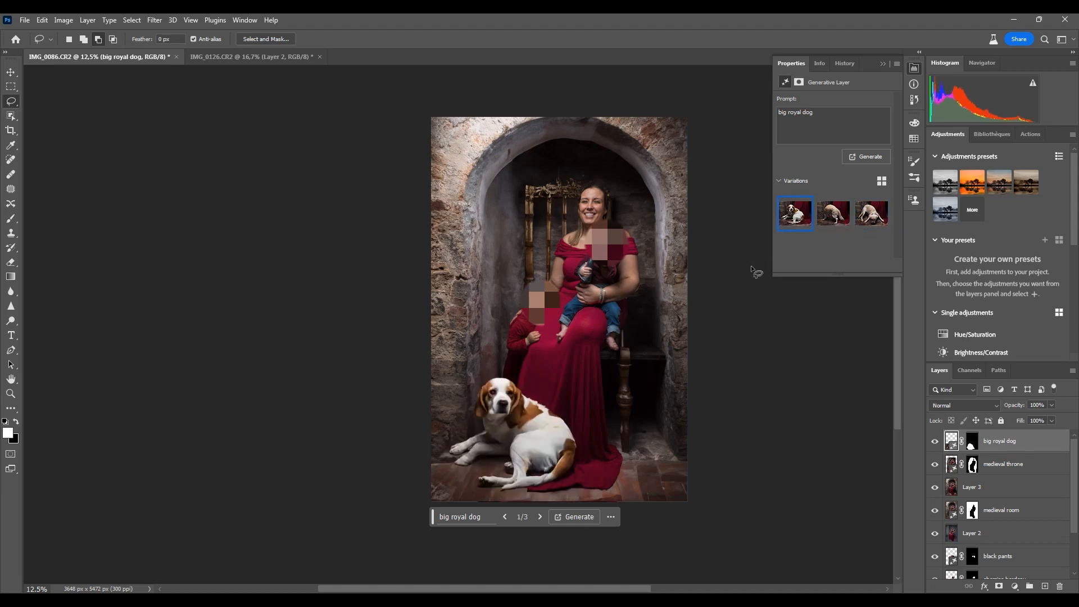
click(833, 220)
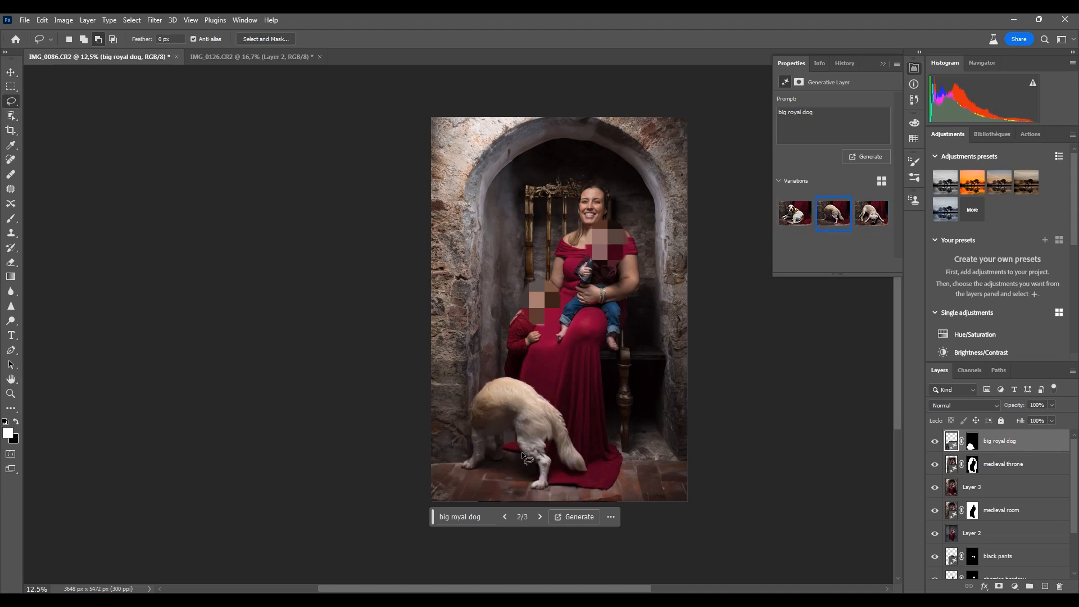
click(794, 214)
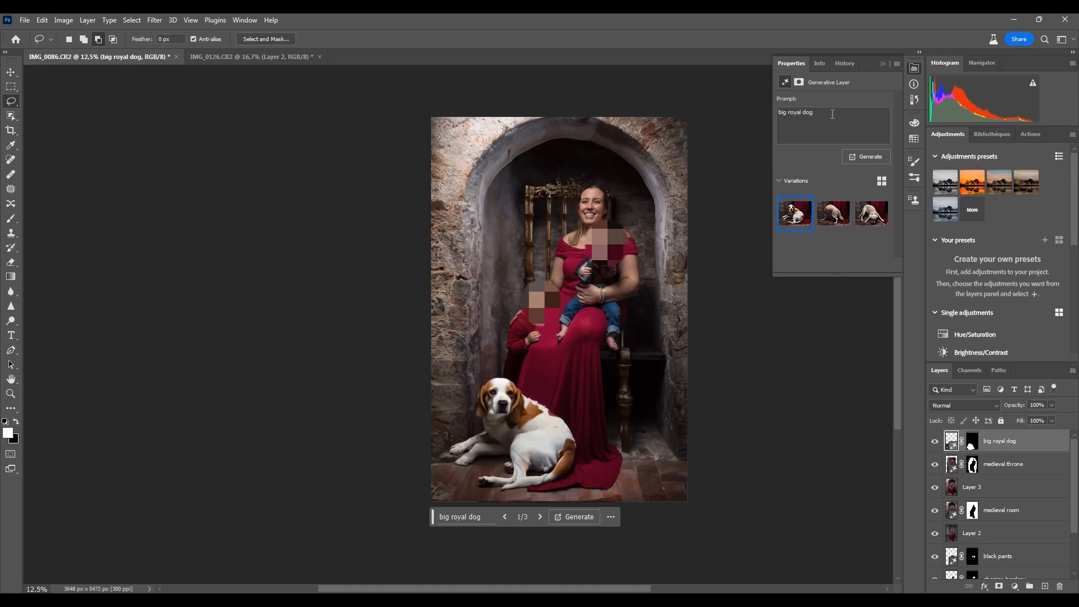
click(855, 157)
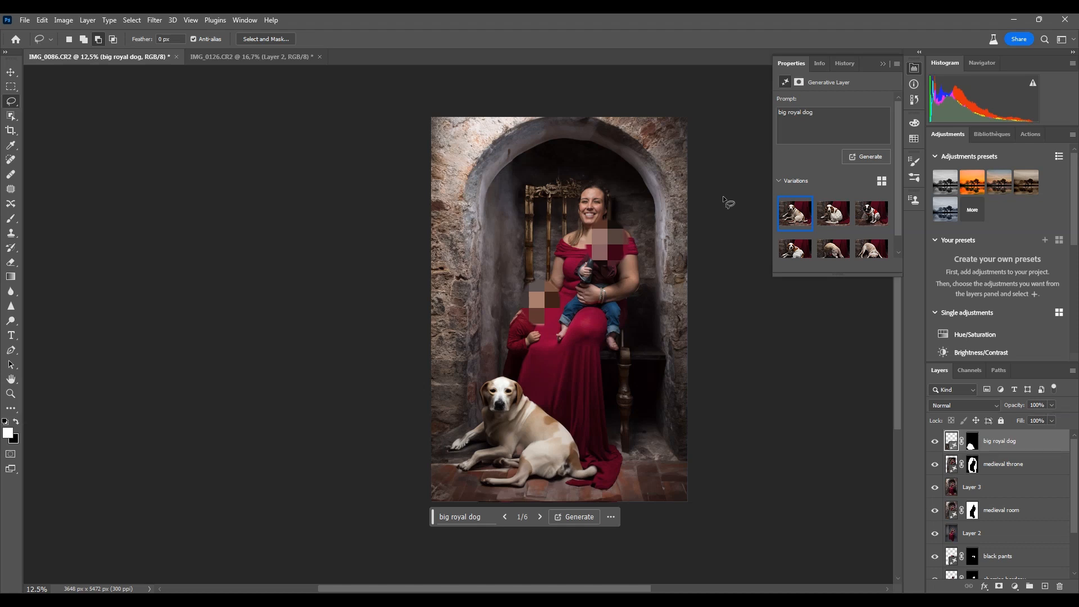
click(847, 220)
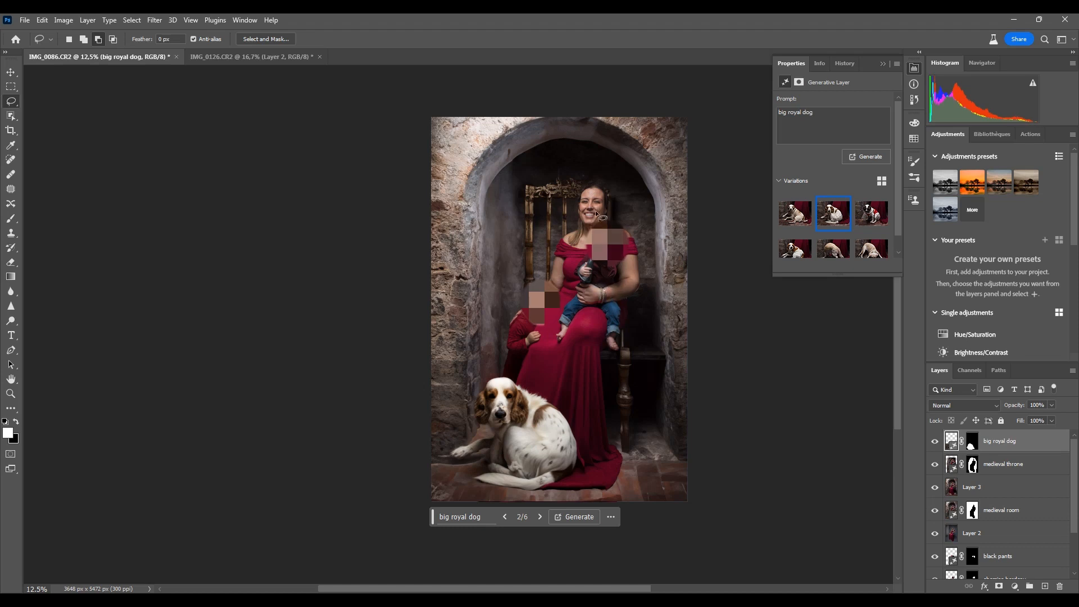
Toggle the visibility of the generated and merged layers to compare the original portrait with the edited version
drag(935, 440, 931, 517)
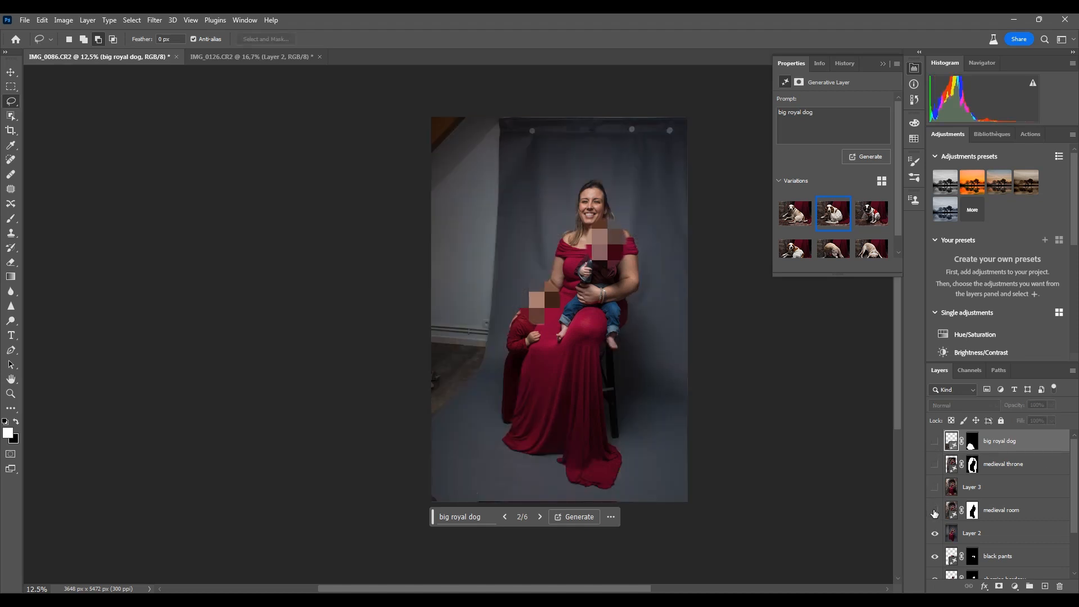
drag(935, 534, 935, 580)
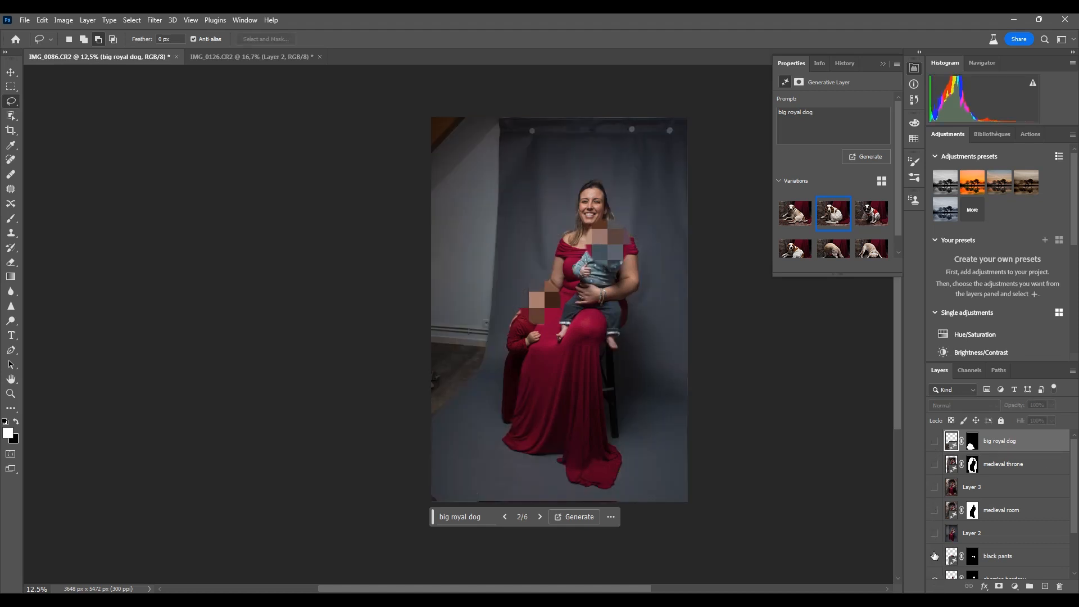
click(935, 555)
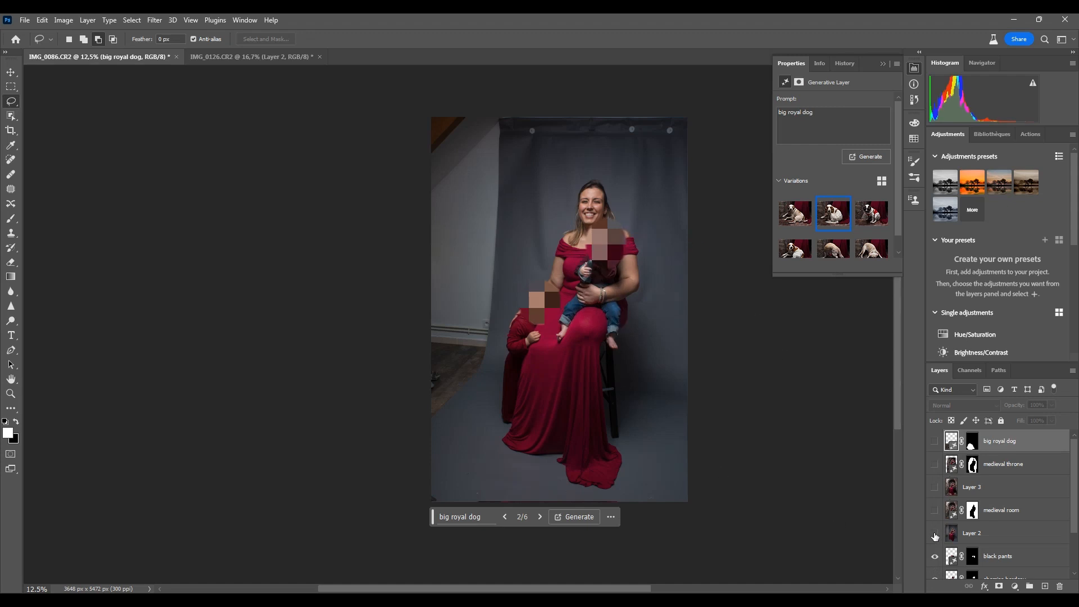
drag(935, 533, 934, 443)
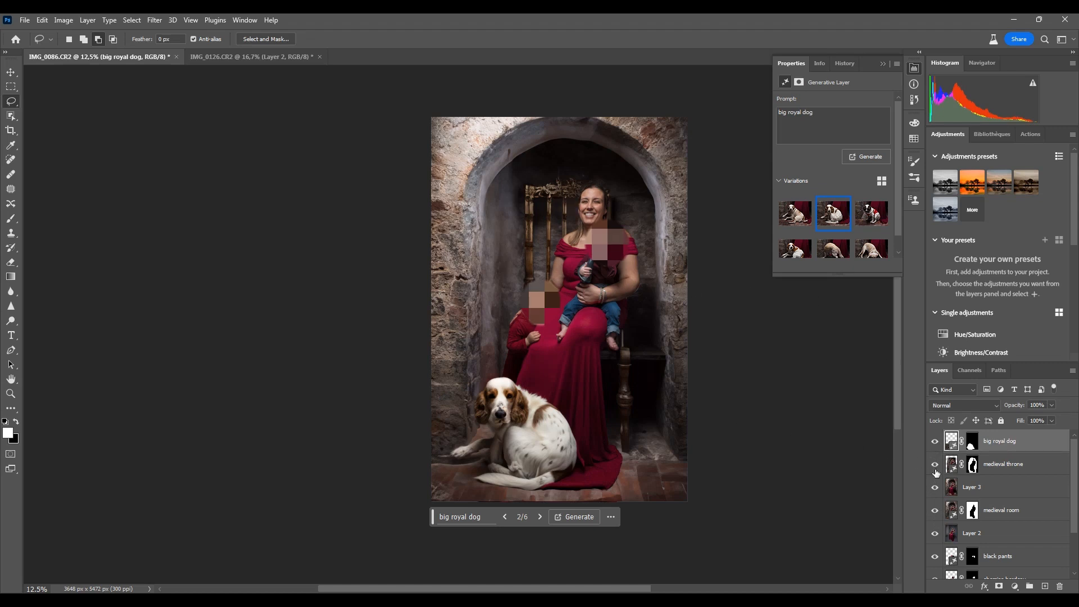
drag(935, 441, 935, 579)
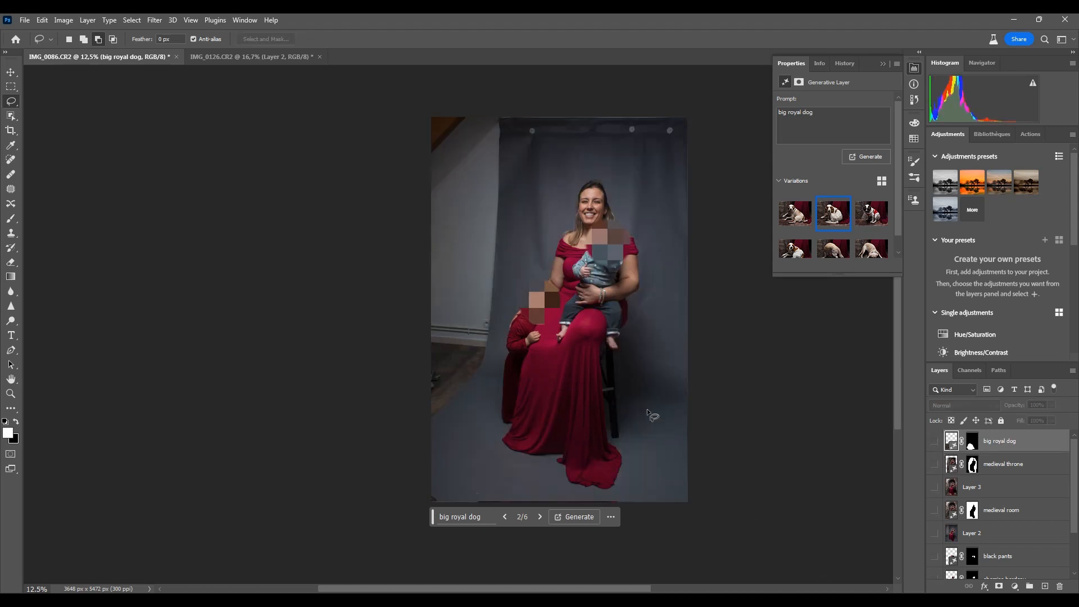
Turn the hidden edit layers back on, from the clothing changes through the medieval room and throne to the royal dog
mouse_move(489, 128)
mouse_down()
mouse_move(482, 181)
mouse_move(401, 288)
mouse_move(482, 165)
mouse_move(483, 130)
mouse_move(379, 271)
mouse_move(470, 130)
mouse_move(386, 221)
mouse_move(440, 257)
mouse_move(459, 245)
mouse_move(455, 214)
mouse_move(525, 260)
mouse_move(467, 183)
mouse_move(536, 236)
mouse_move(568, 196)
mouse_up()
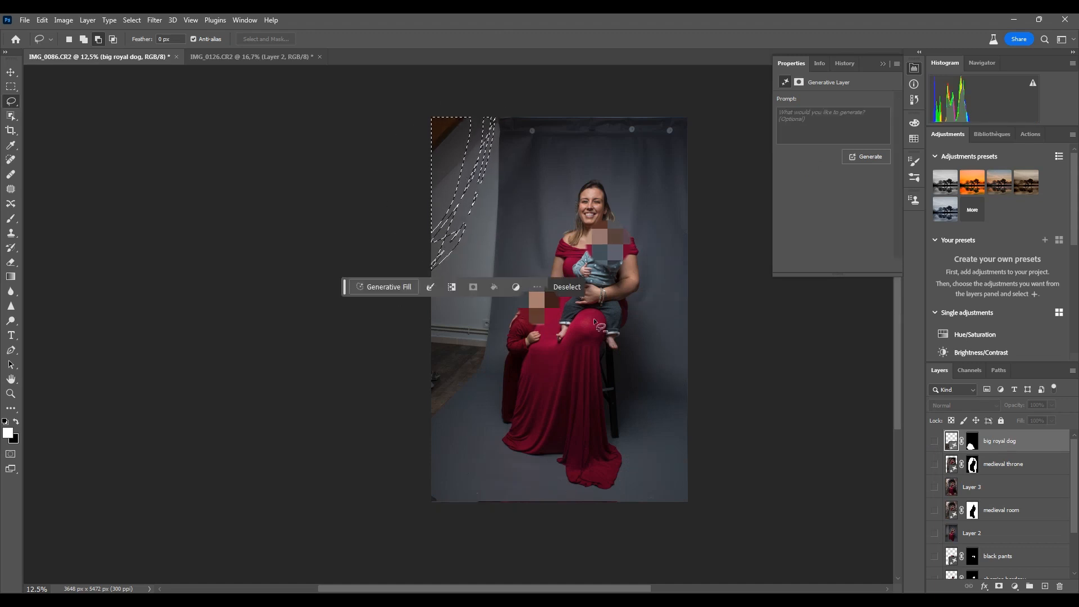
key(ctrl+d)
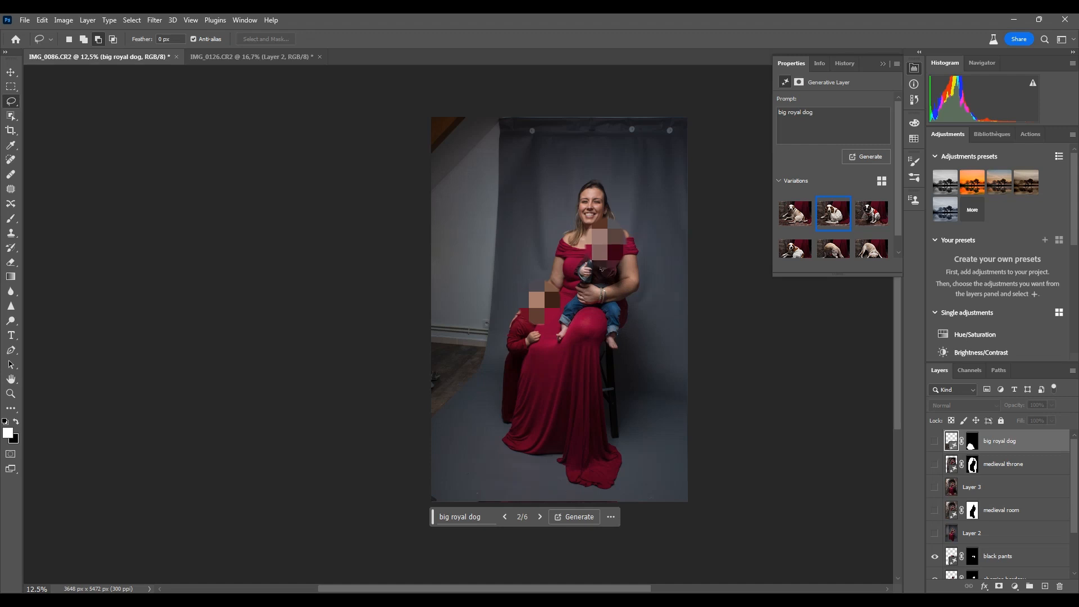
drag(935, 534, 935, 487)
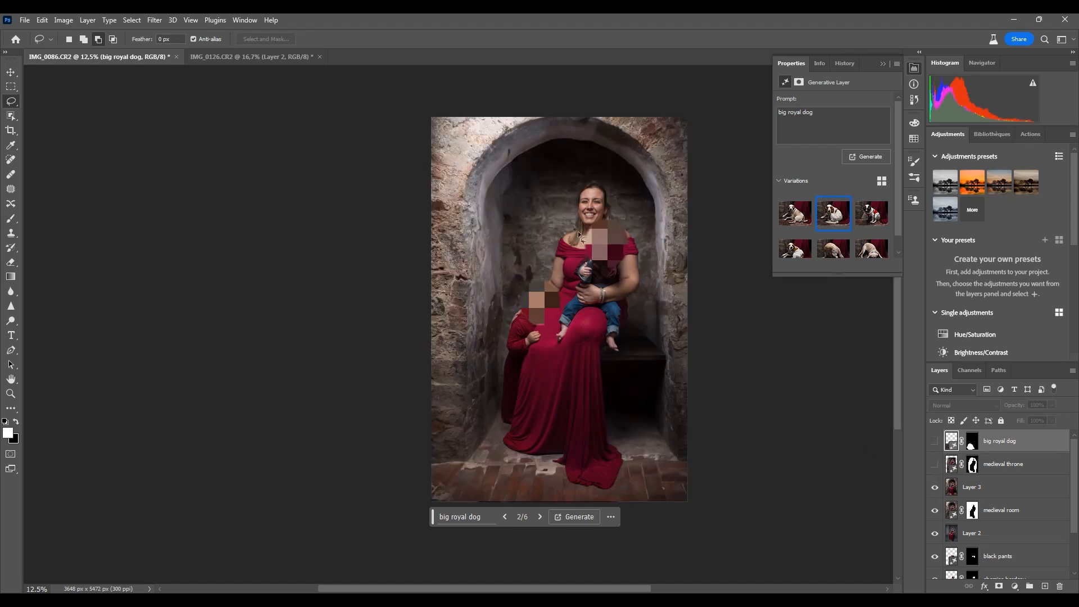
mouse_move(430, 109)
mouse_down()
mouse_move(582, 117)
mouse_move(523, 217)
mouse_move(428, 239)
mouse_up()
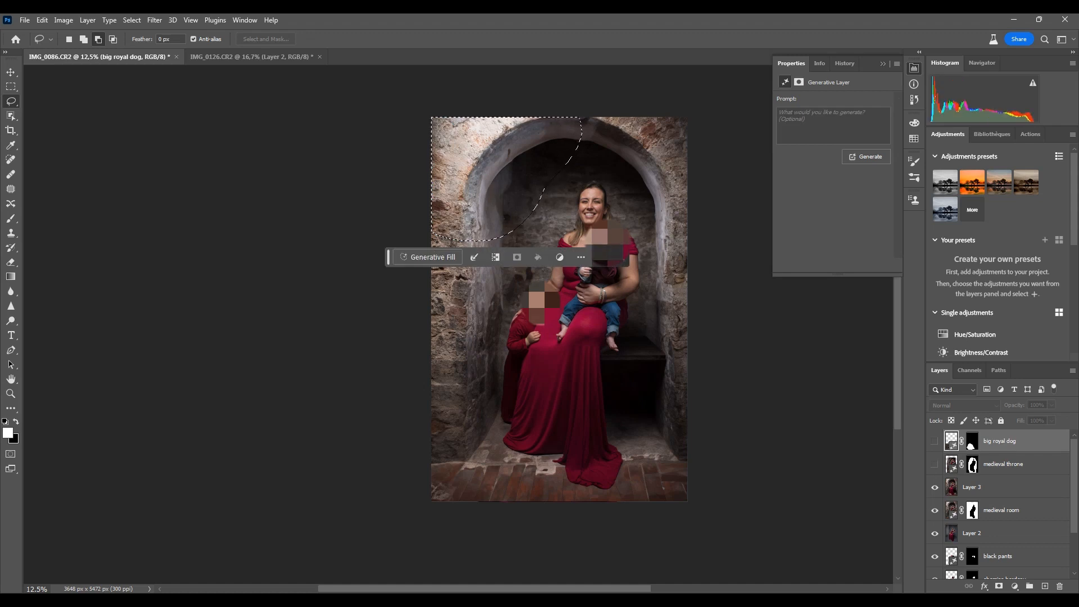
key(ctrl+d)
click(935, 467)
click(934, 441)
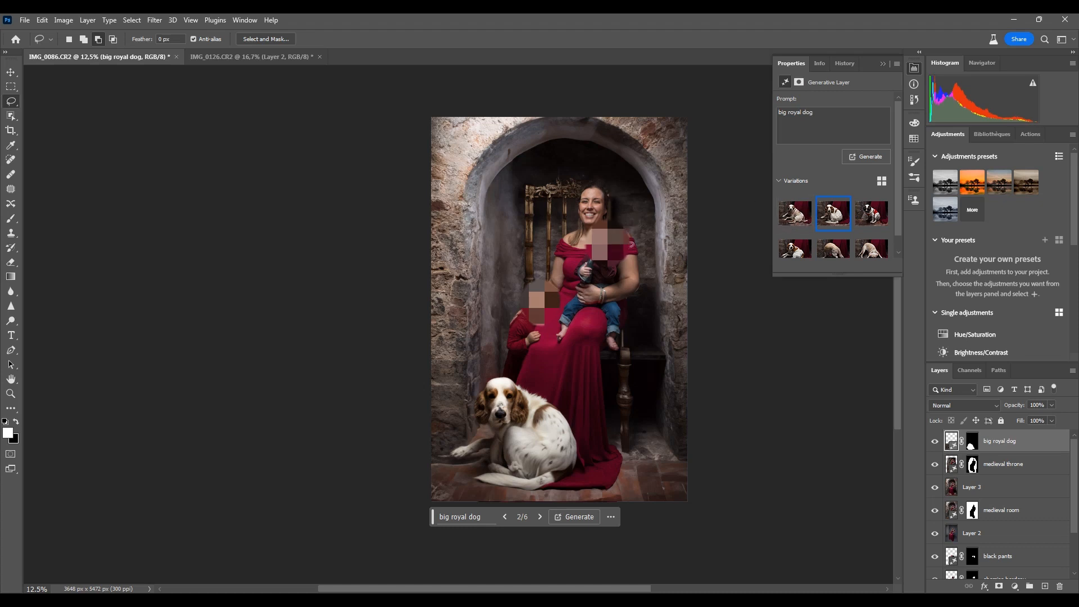
On Layer 3, outline an area over the top of the woman's head and run Generative Fill with the prompt "qween crown"
click(976, 491)
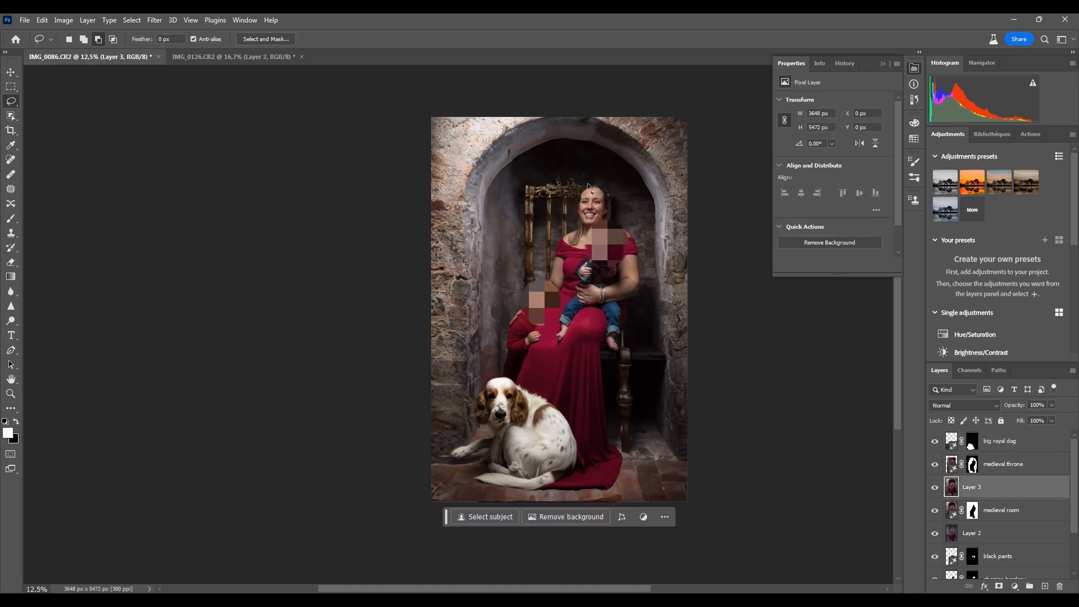
drag(607, 181, 604, 180)
click(523, 213)
text(qween crown)
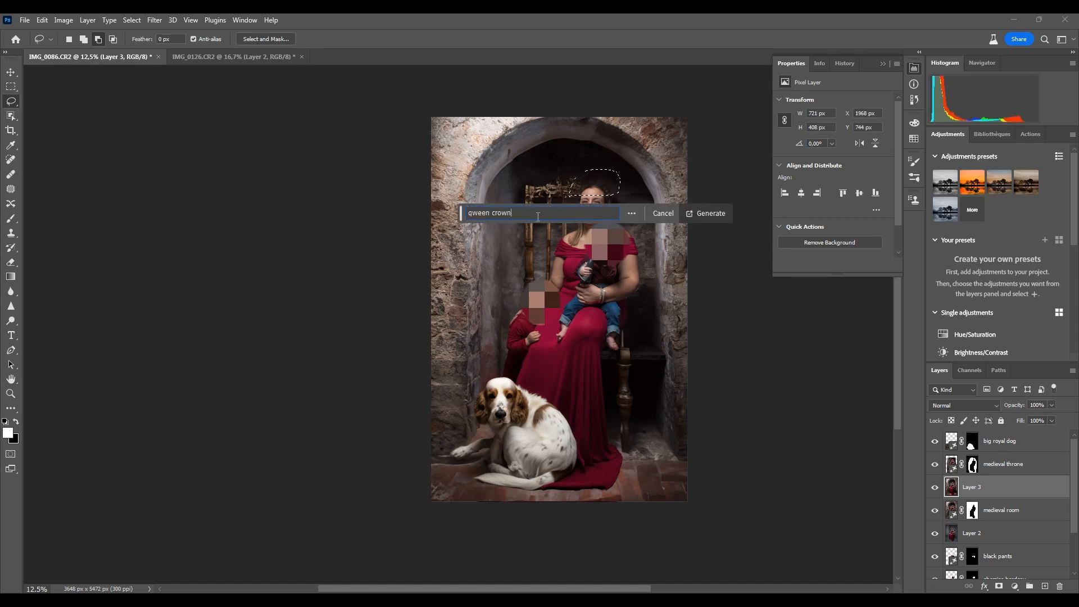
key(Return)
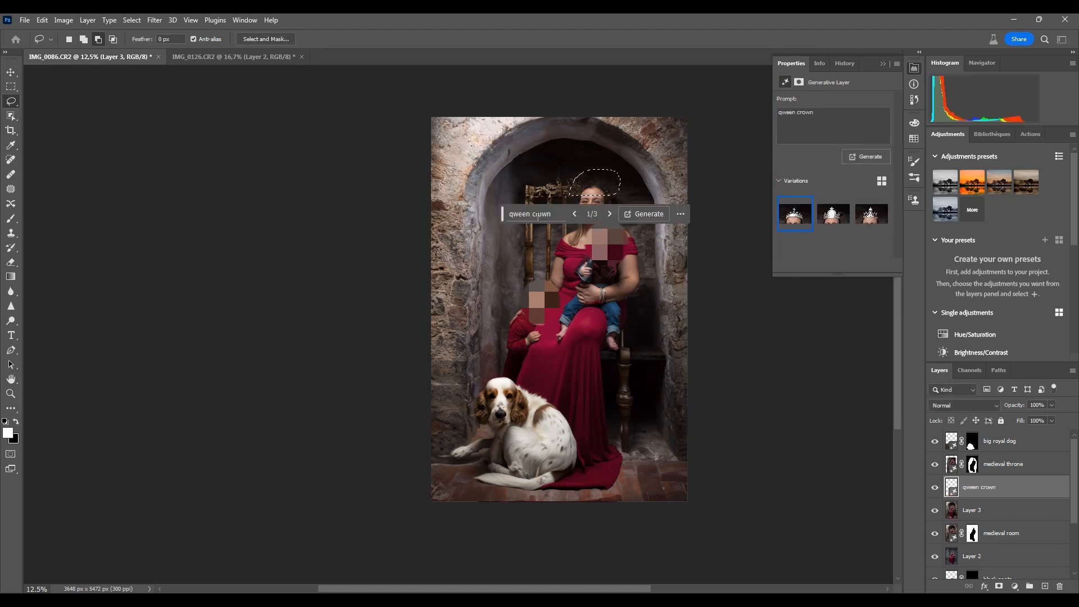
Move the crown layer above the dog layer and switch from the second to the third crown variation
click(833, 215)
drag(990, 488, 987, 436)
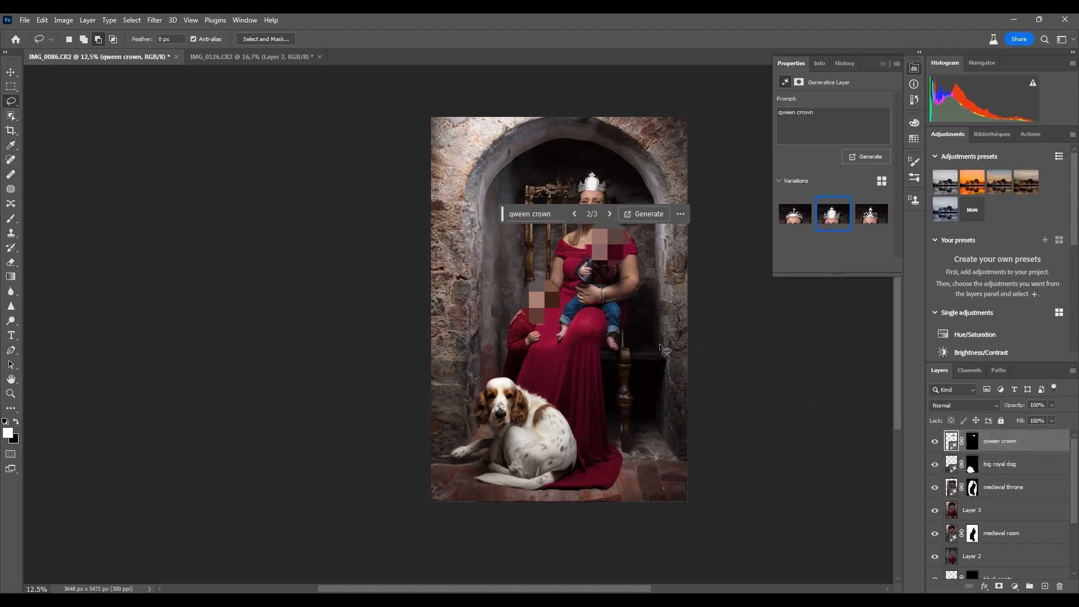
click(871, 214)
Change the crown layer's prompt to "medival qween crown" and generate more variations
click(779, 112)
text(gold)
key(BackSpace)
key(BackSpace)
text(medival)
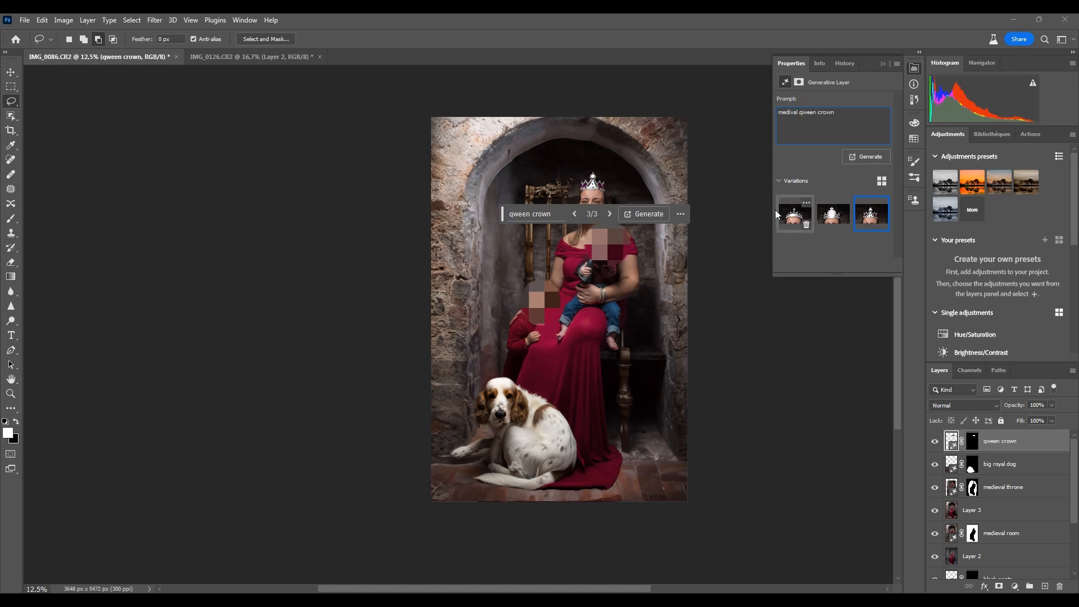
click(866, 156)
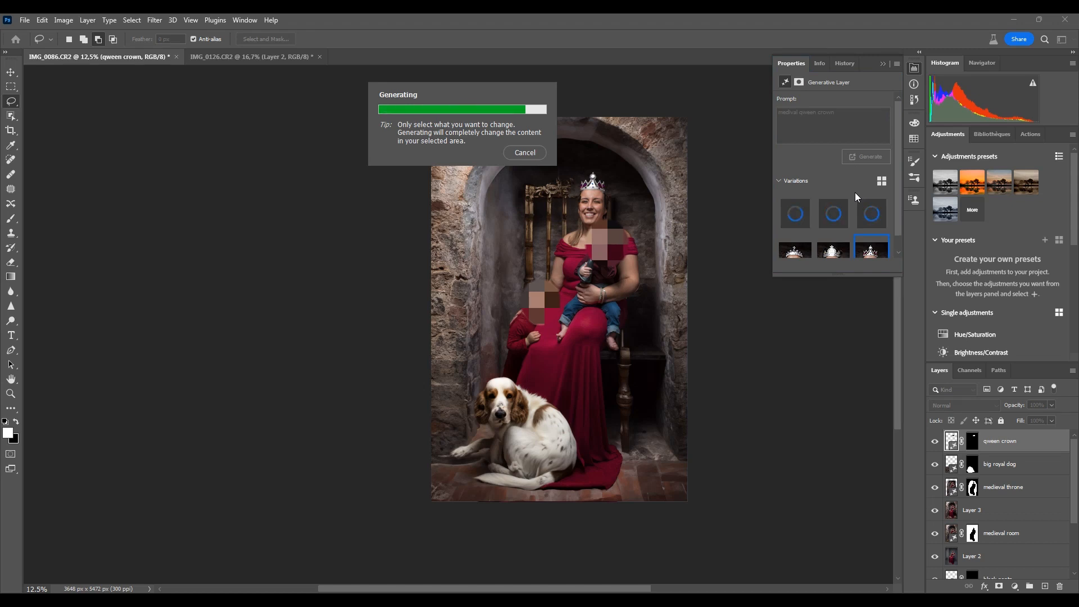
Compare the three new medieval crown variations, and choose the third crown from the first set
click(843, 222)
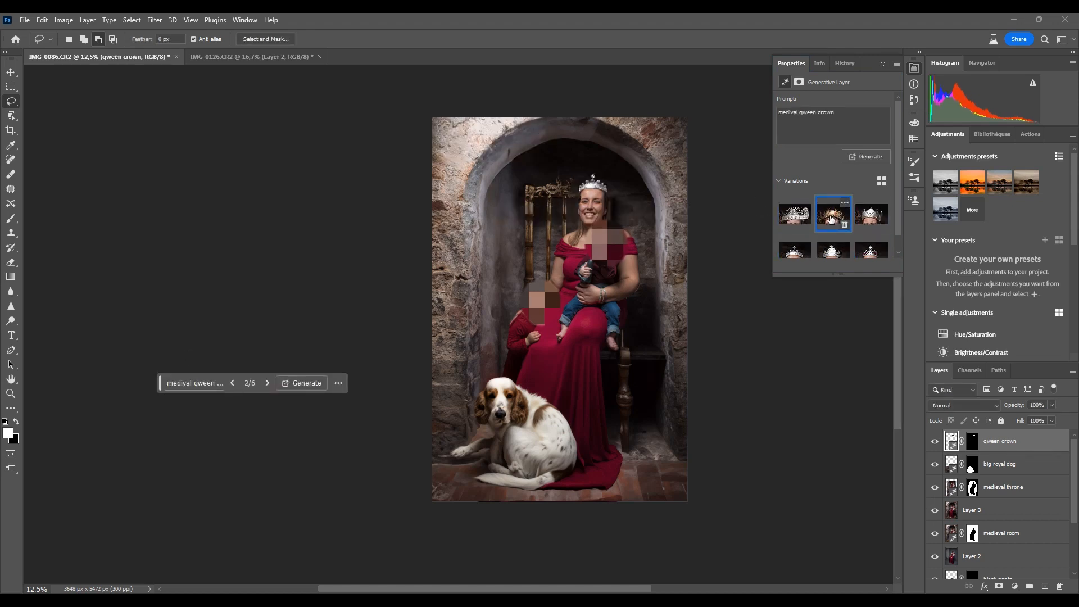
click(801, 221)
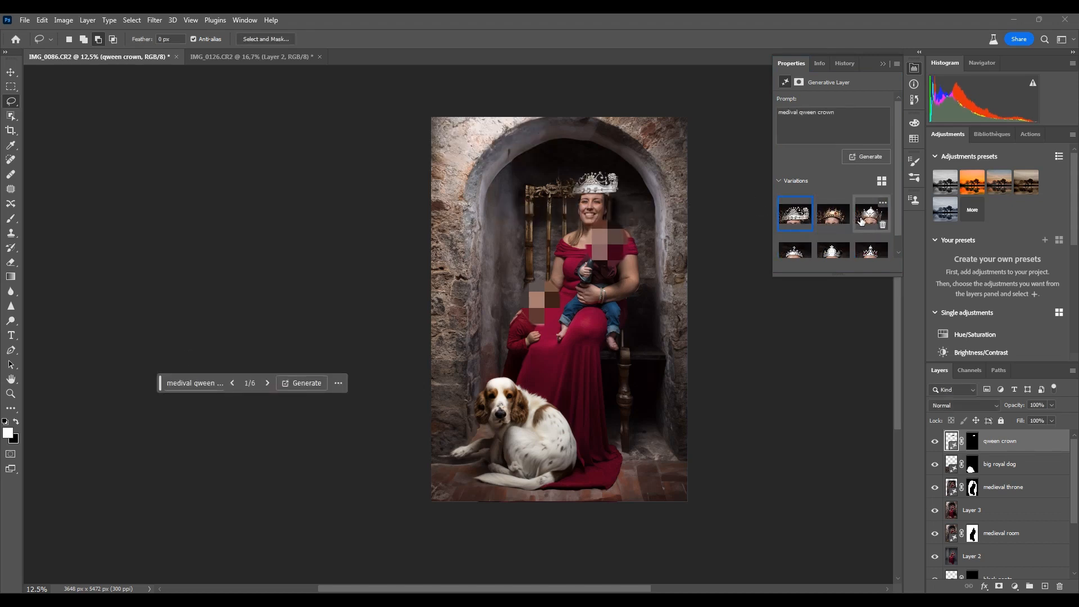
click(862, 220)
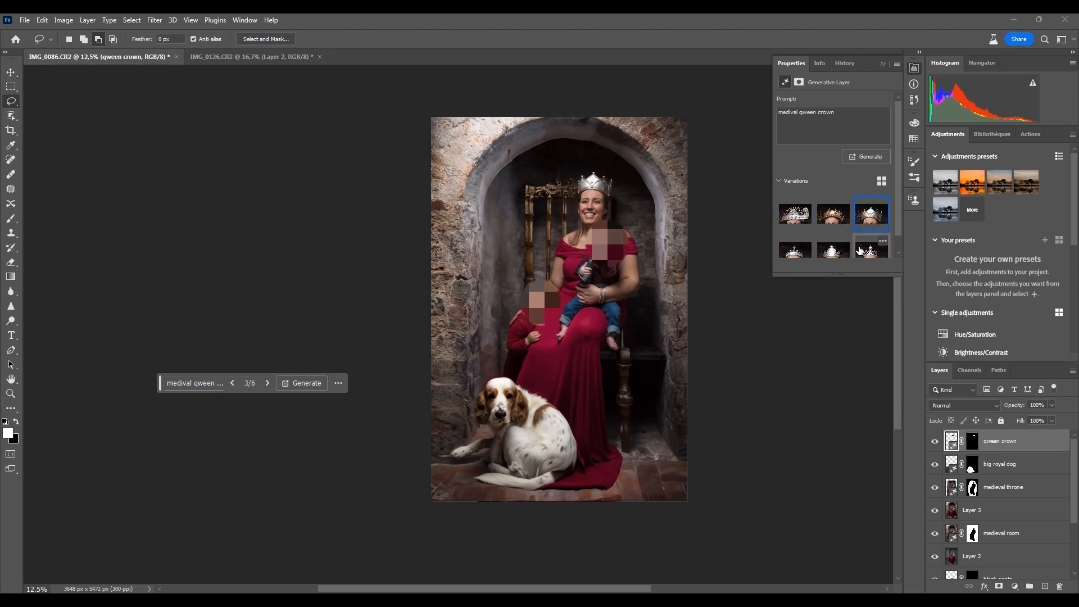
click(863, 251)
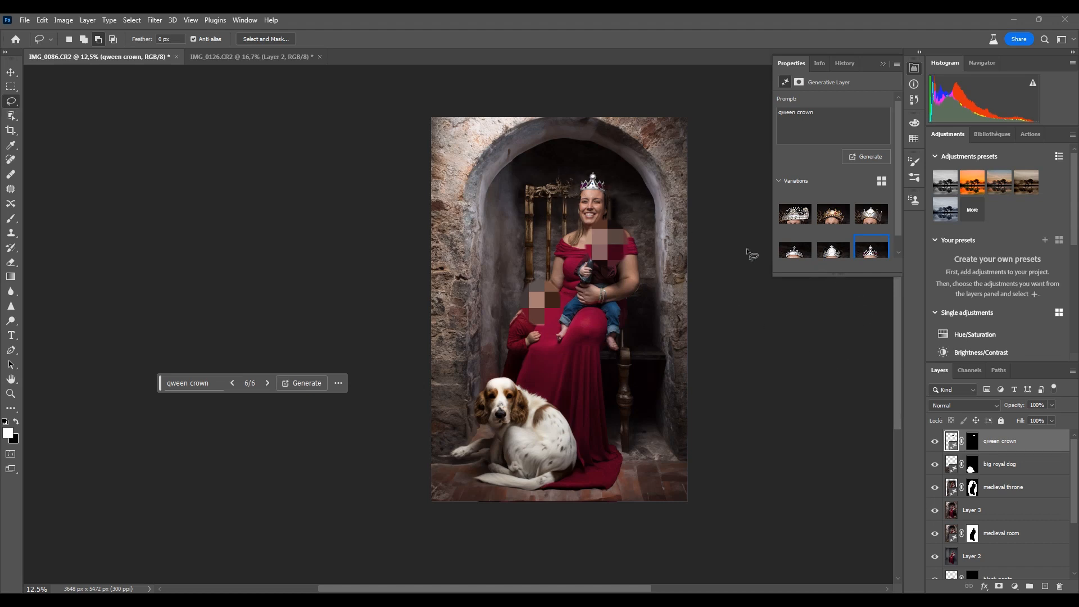
Reduce the Eraser to 150 px and clean up the crown layer's mask around the crown
click(968, 443)
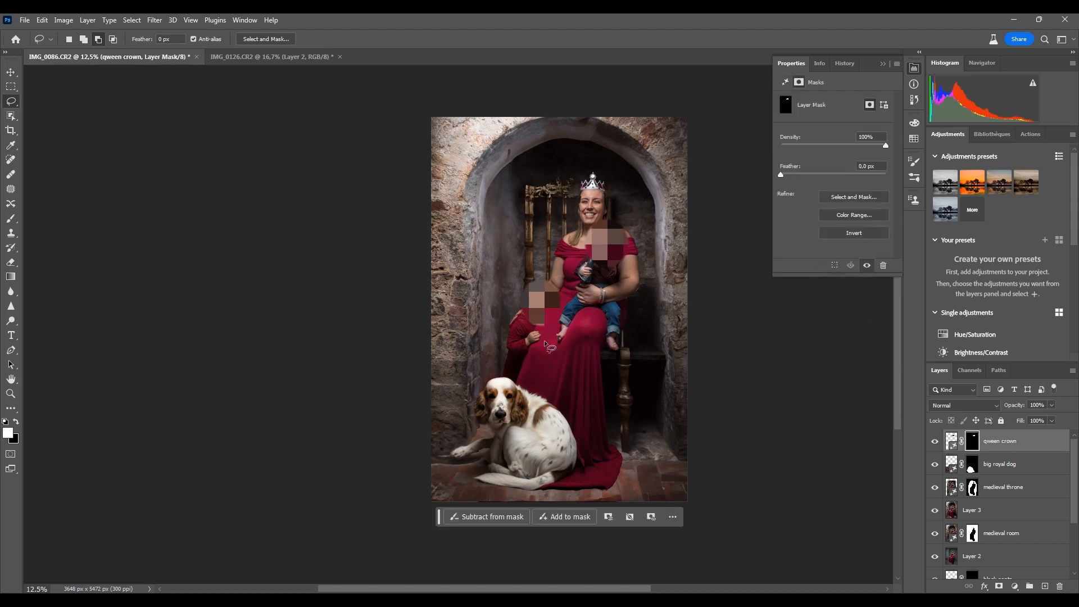
key(e)
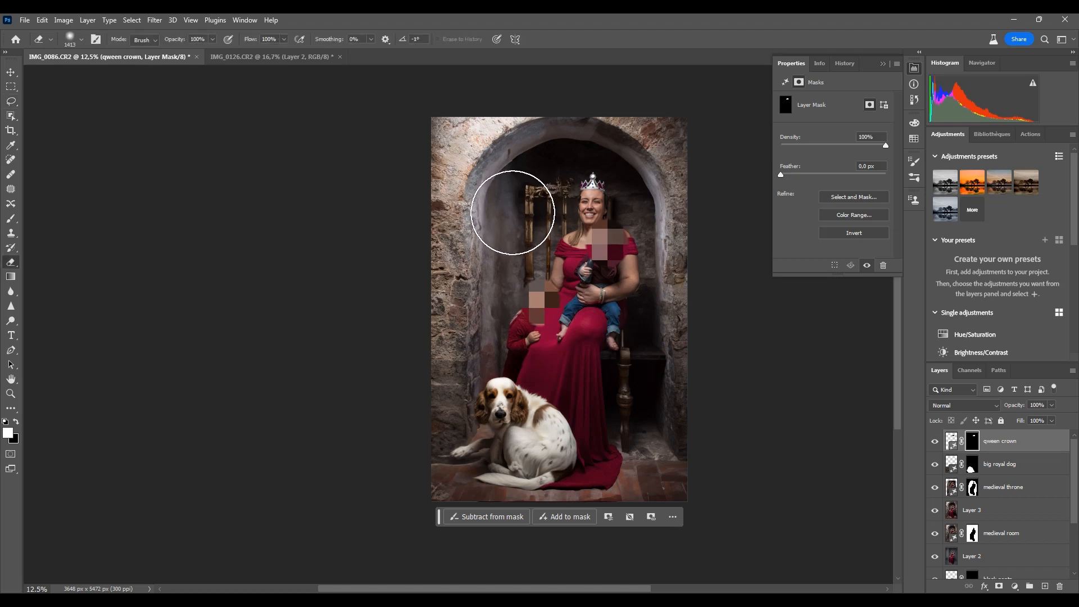
key(bracketleft)
key(bracketleft)
key(bracketleft)
key(bracketleft)
key(bracketleft)
key(bracketleft)
key(bracketleft)
key(bracketleft)
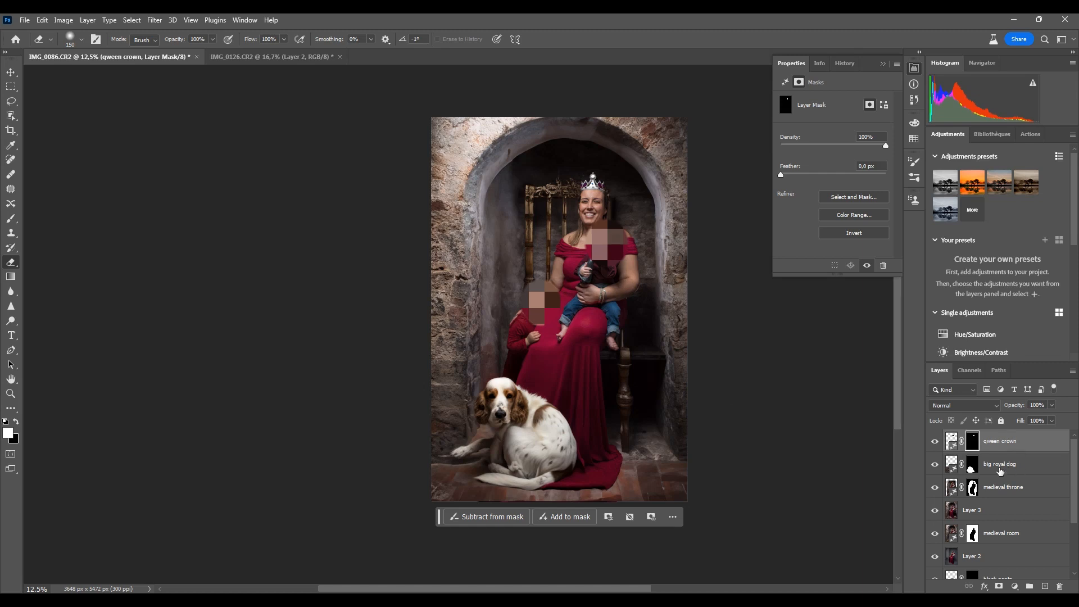
Select the royal dog layer's mask to clean up the edges around the dog with the Eraser
click(972, 466)
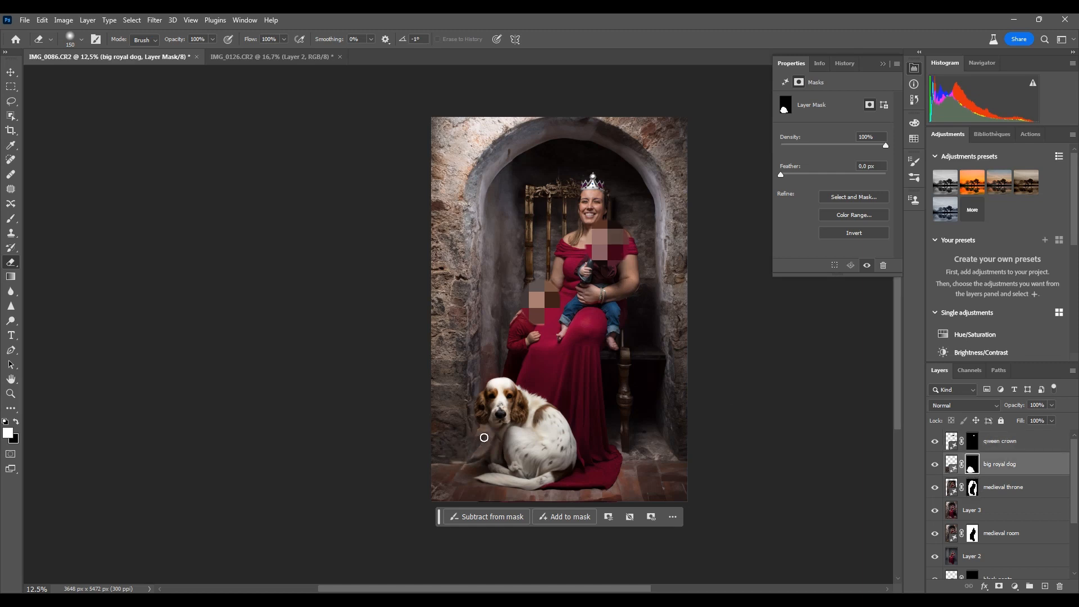